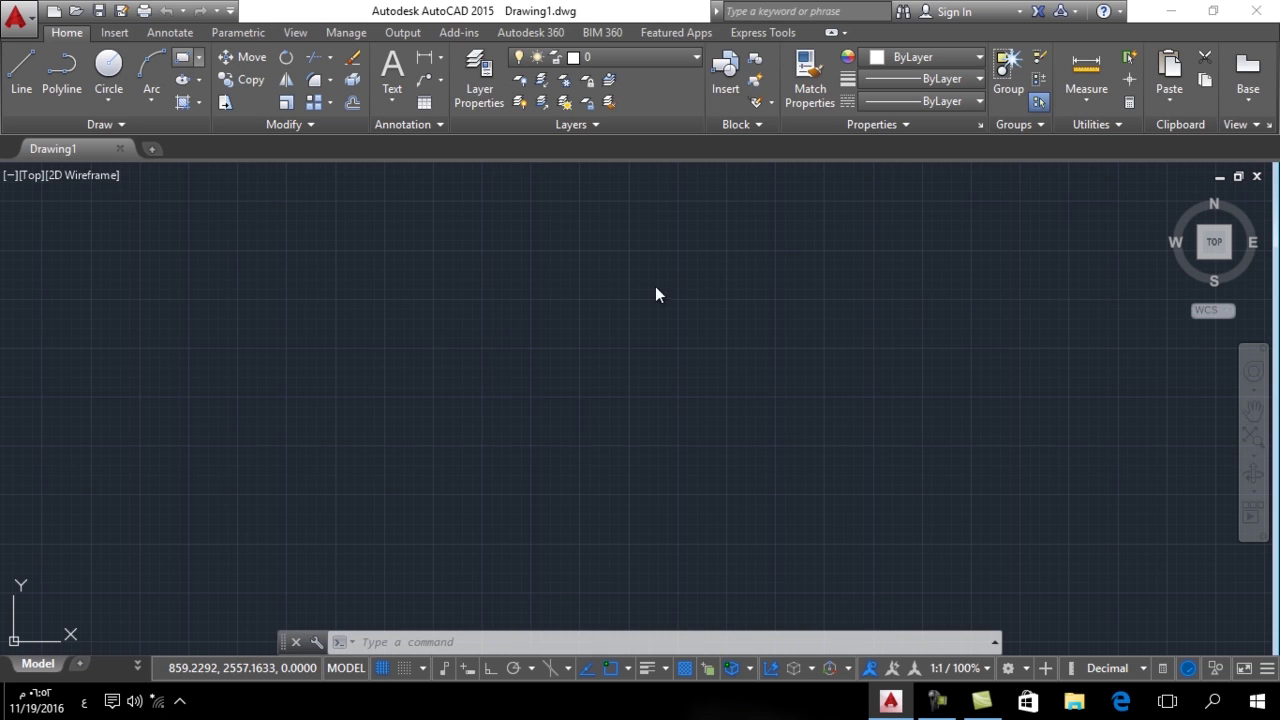
- Draw a trial rectangle in the empty drawing area and erase it
click(729, 267)
click(545, 395)
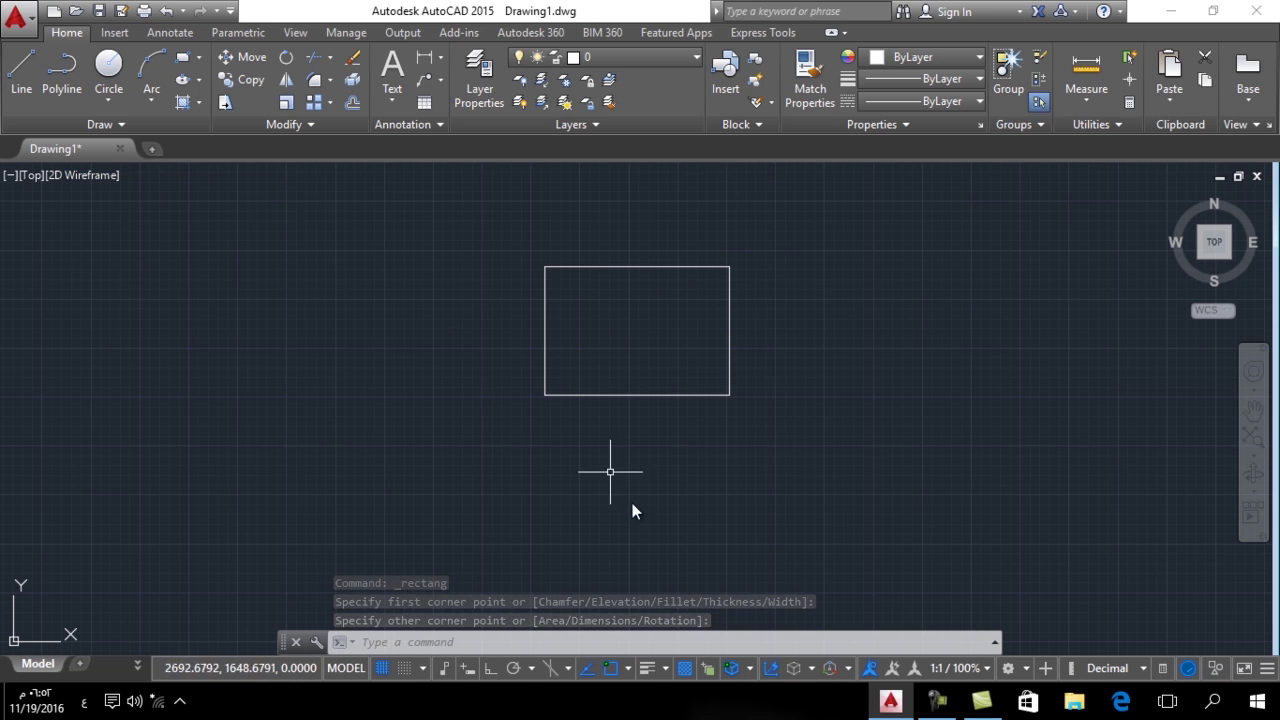
click(778, 227)
click(474, 455)
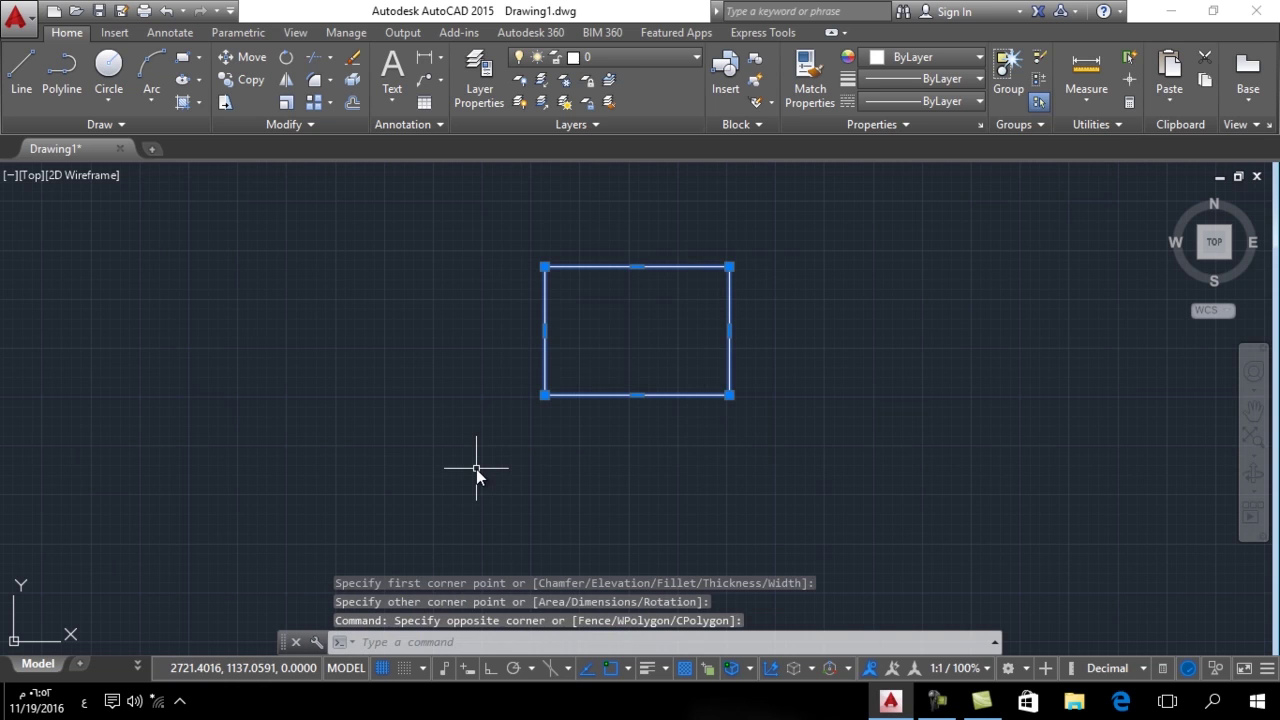
key(Delete)
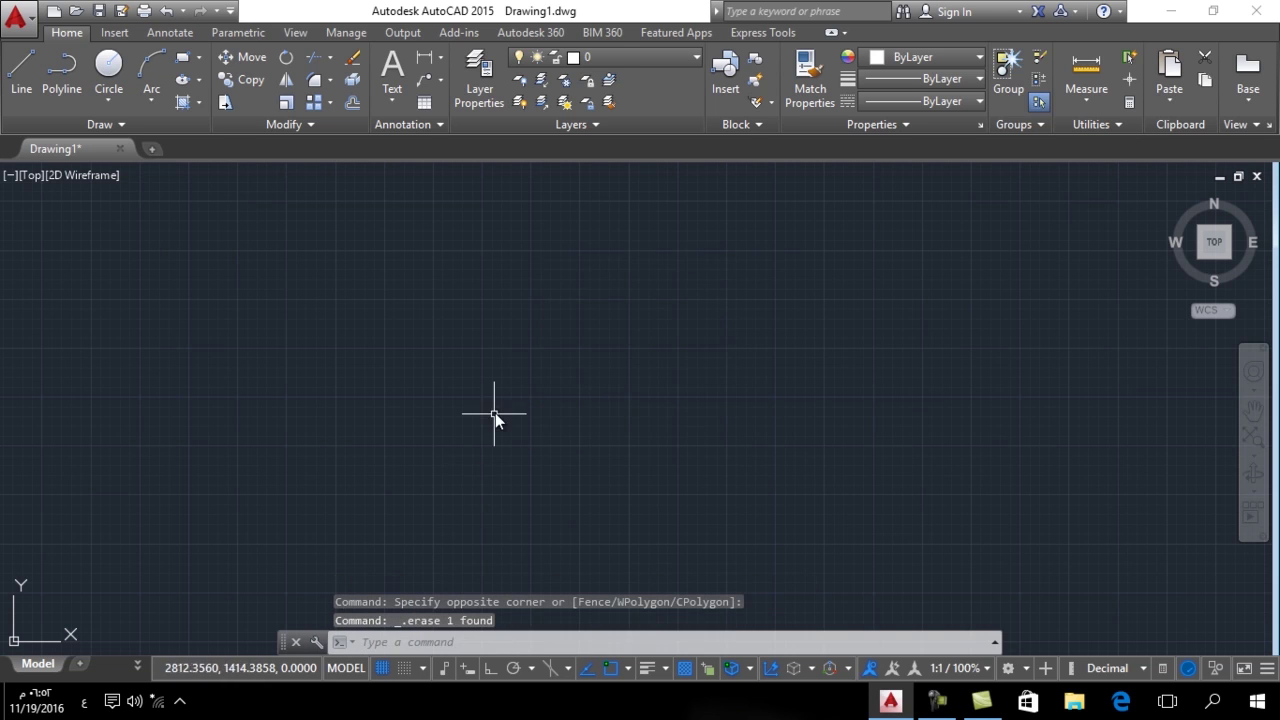
click(422, 669)
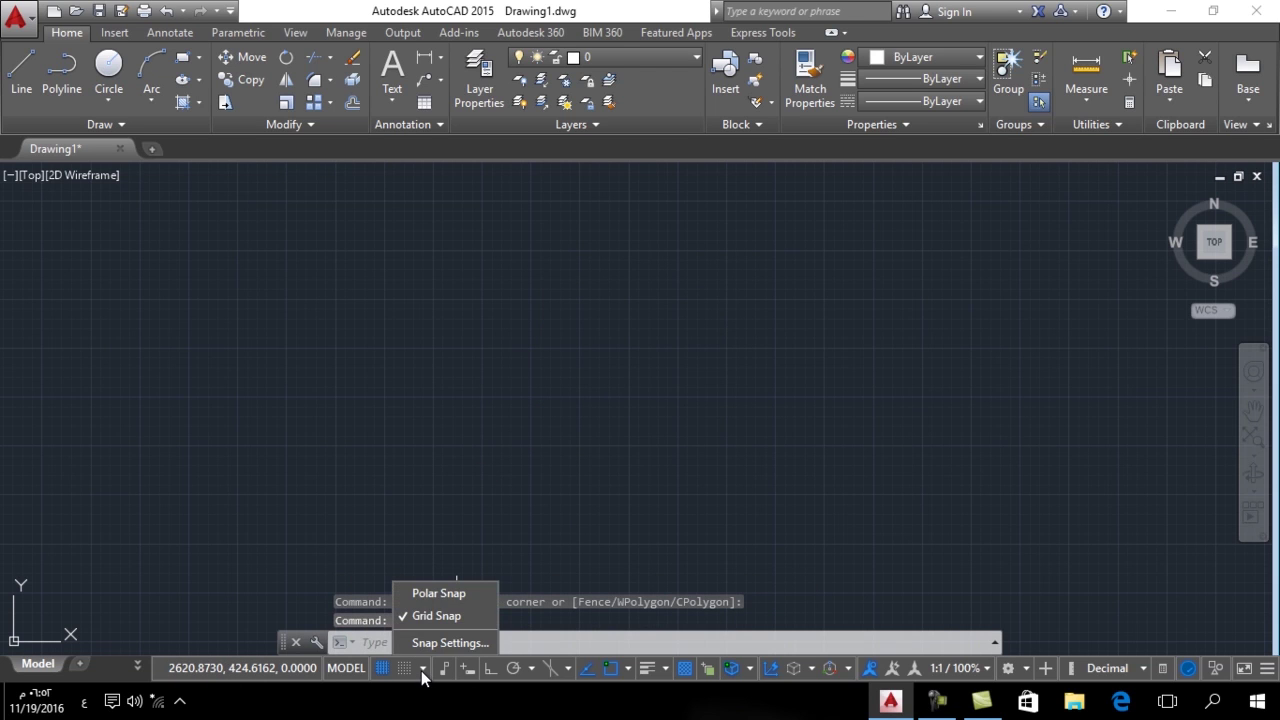
click(496, 479)
text(م)
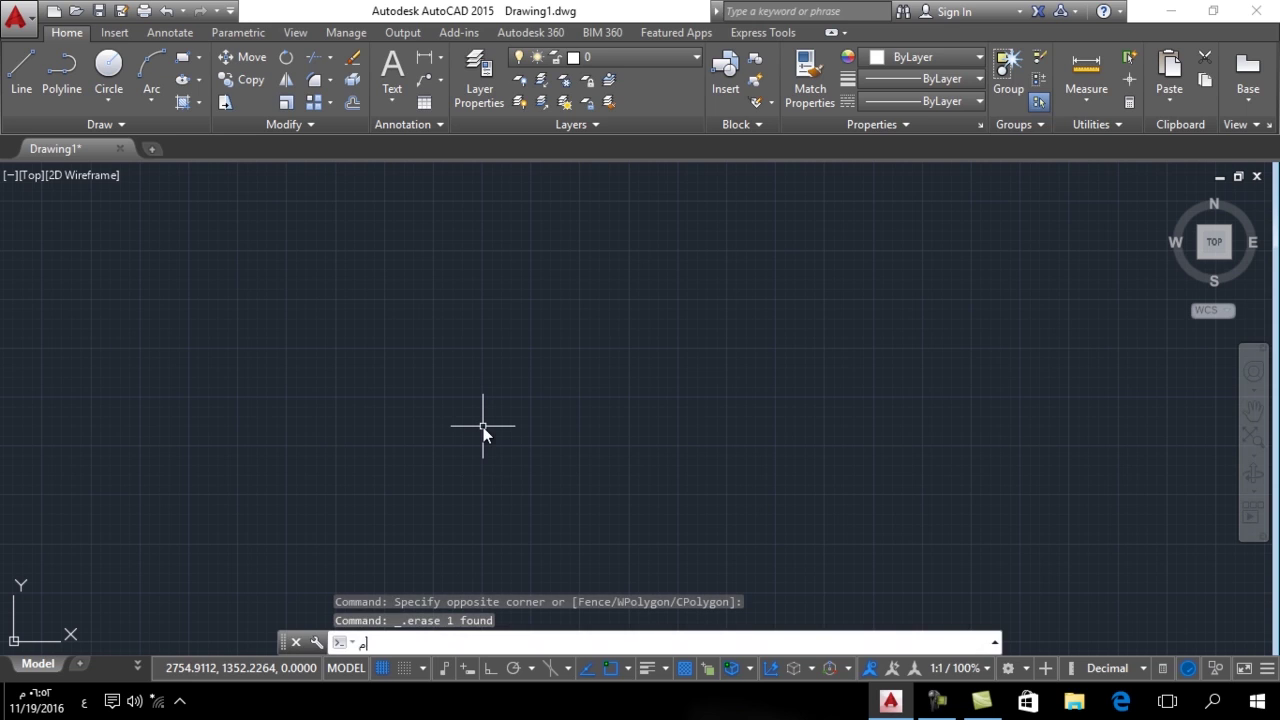
key(Escape)
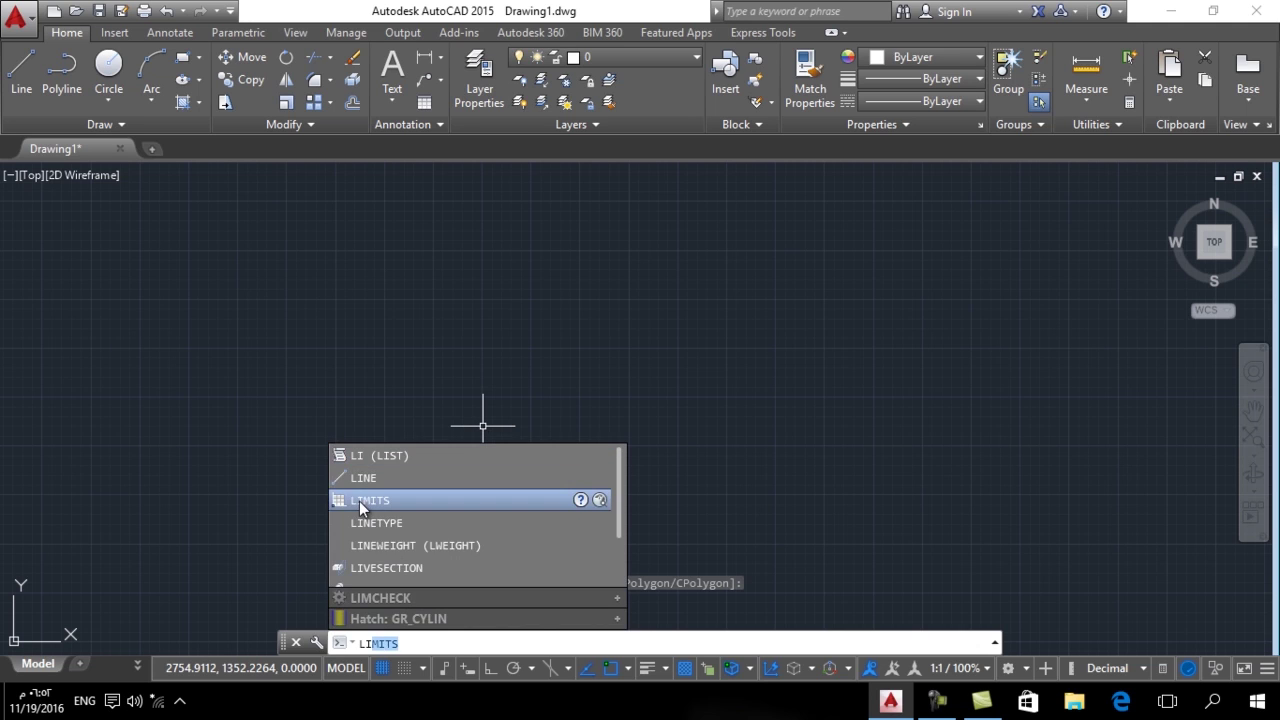
- Set the model space limits from 0,0 to an upper right corner of 30,20 and zoom to All
click(359, 501)
key(Return)
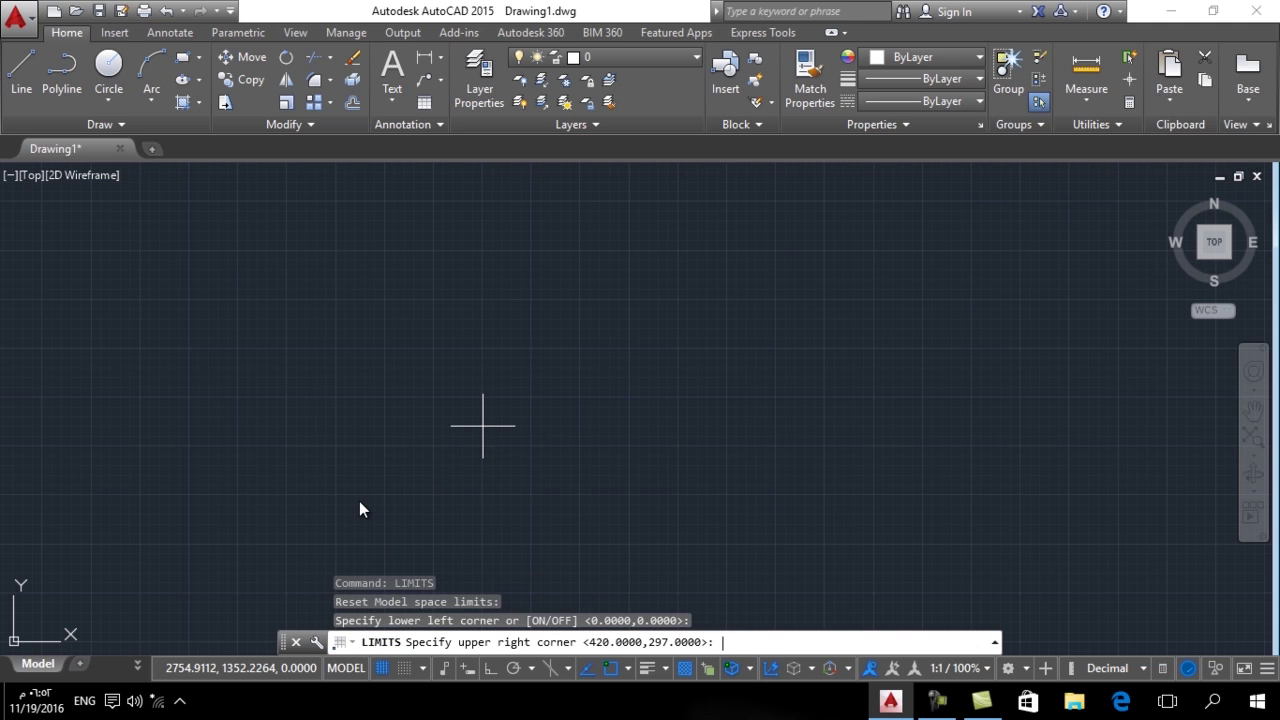
text(30,20)
key(Return)
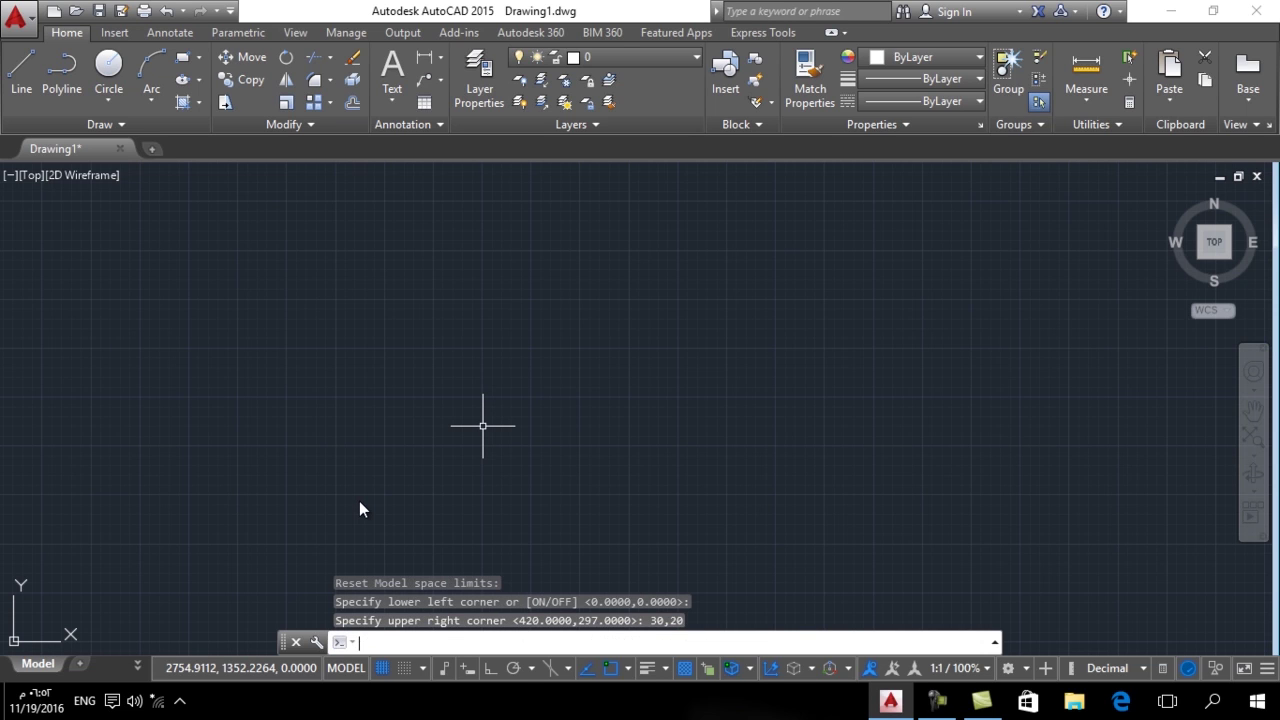
text(z)
key(Return)
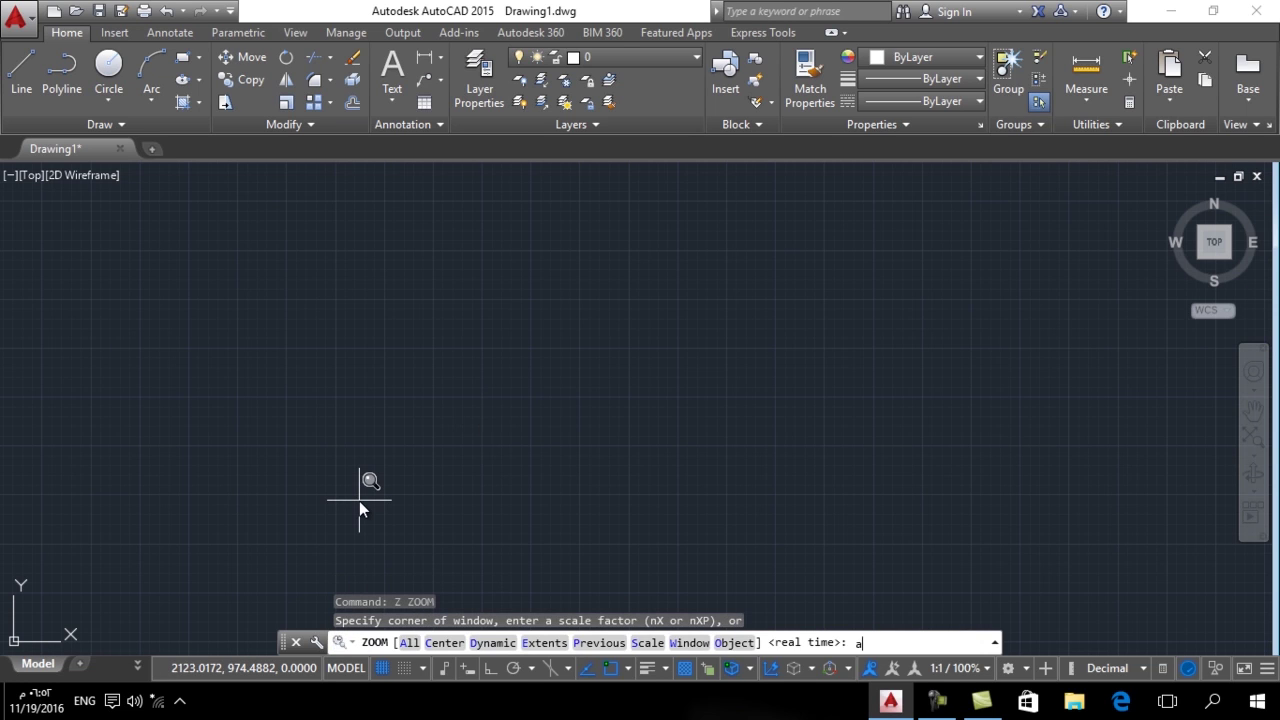
text(a)
key(Return)
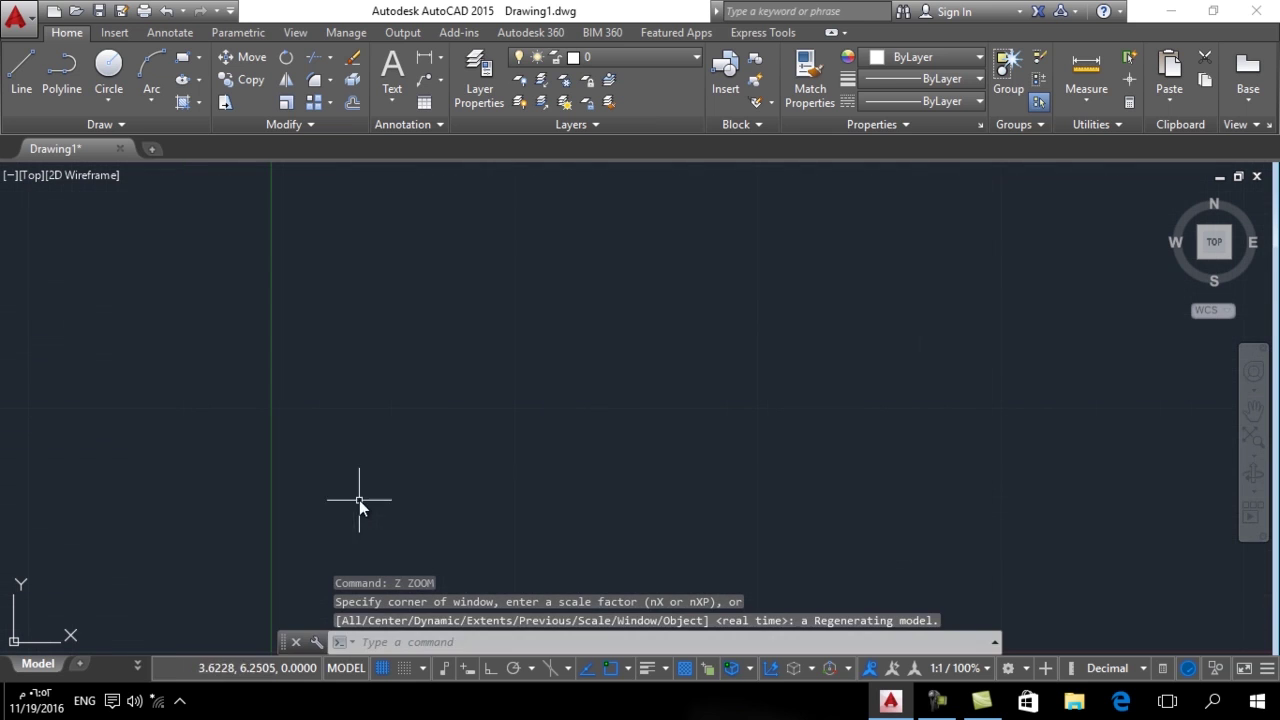
- Turn on grid snap with a snap spacing of 0.1 and set the grid spacing to 1 in X and Y
click(400, 672)
click(422, 668)
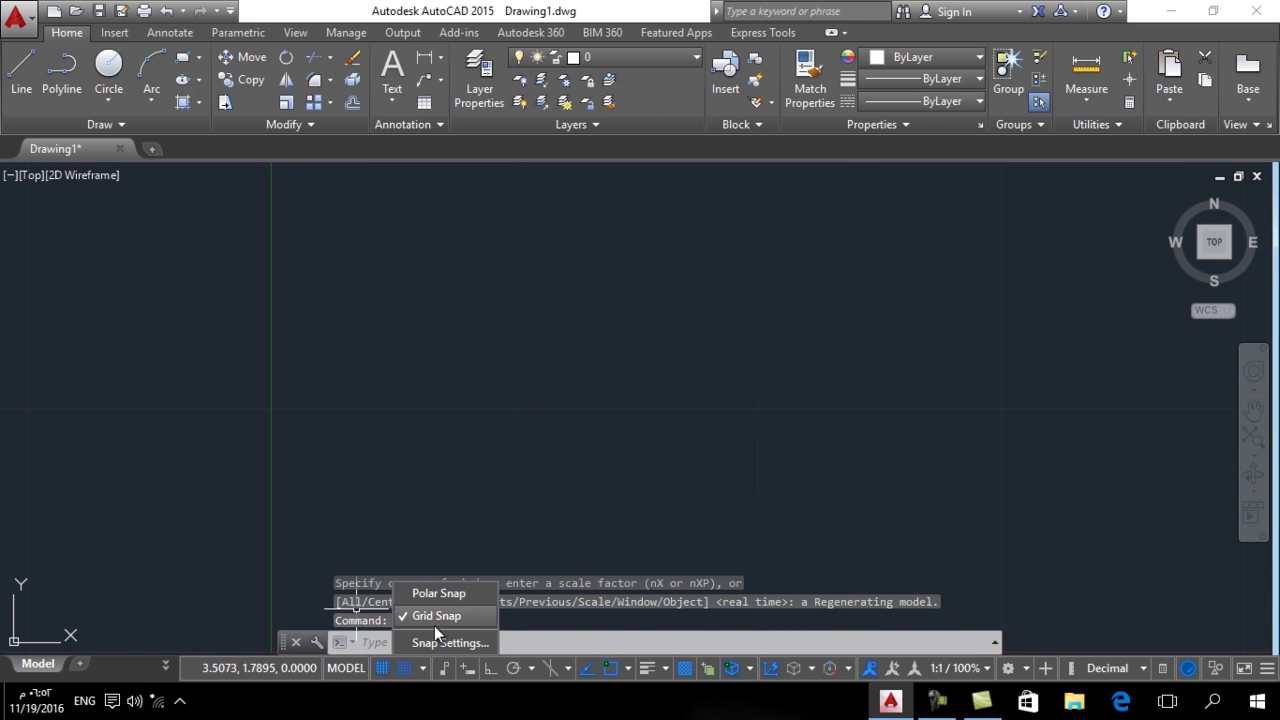
click(435, 643)
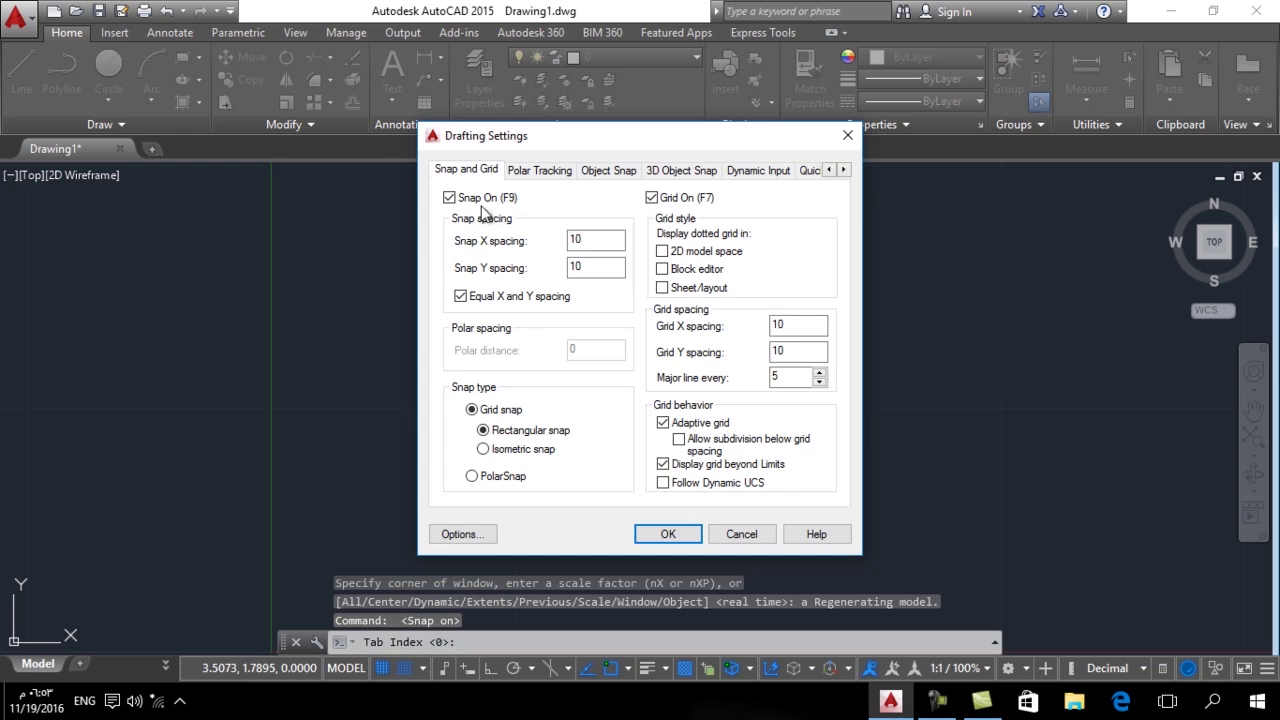
text(.1)
click(584, 266)
click(800, 326)
drag(800, 326, 745, 340)
text(1)
double_click(790, 351)
text(1)
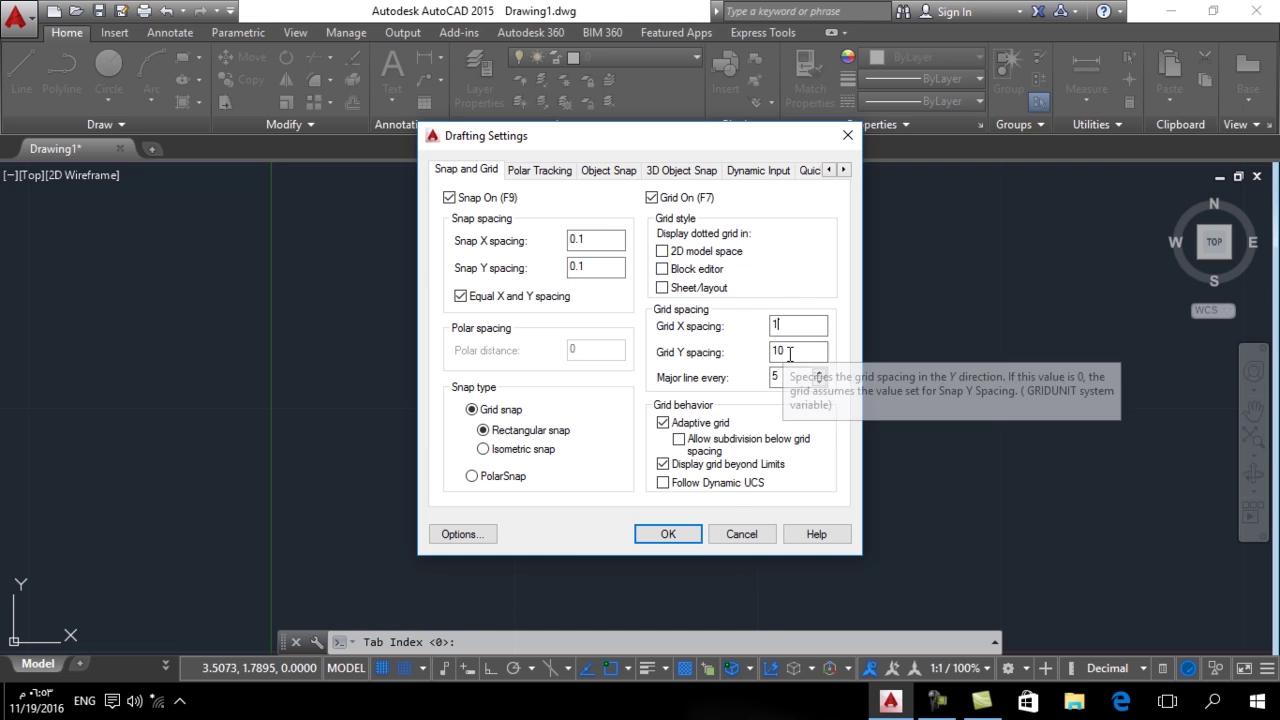
click(667, 533)
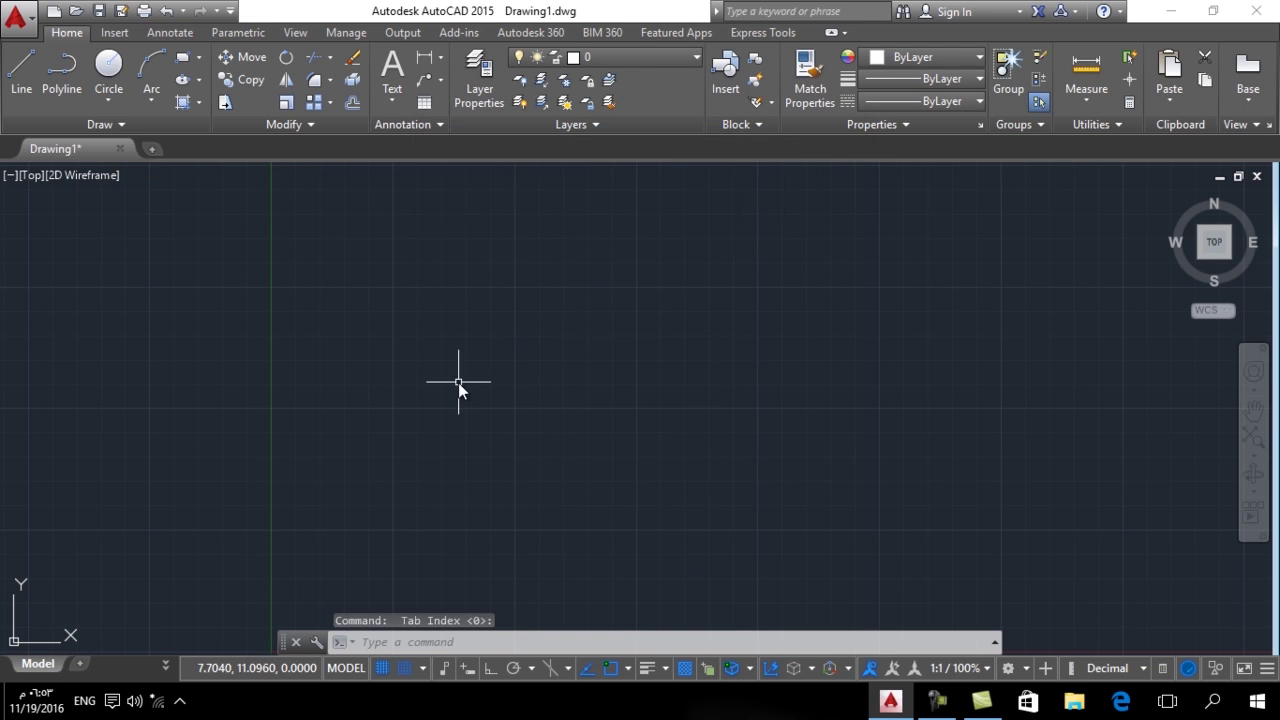
- Draw a rectangle about 9.7 units wide and 6.5 units high with its corners snapped to the grid
click(183, 58)
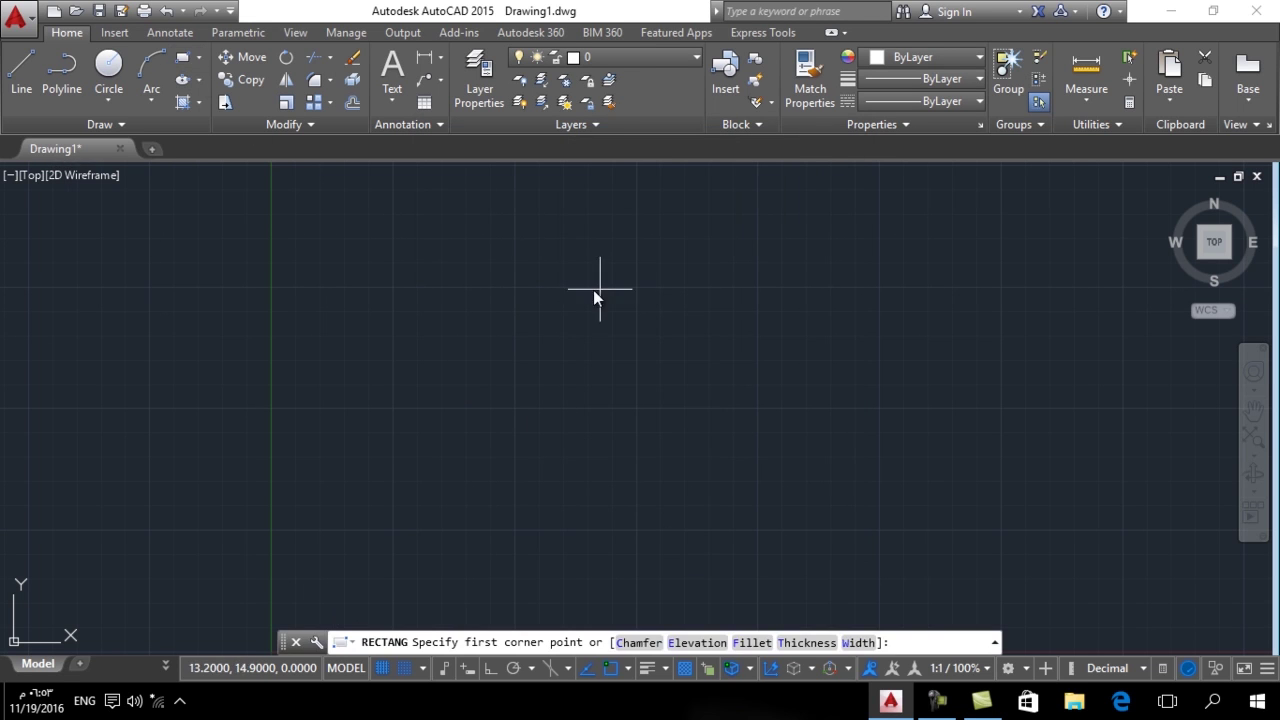
click(779, 246)
click(543, 403)
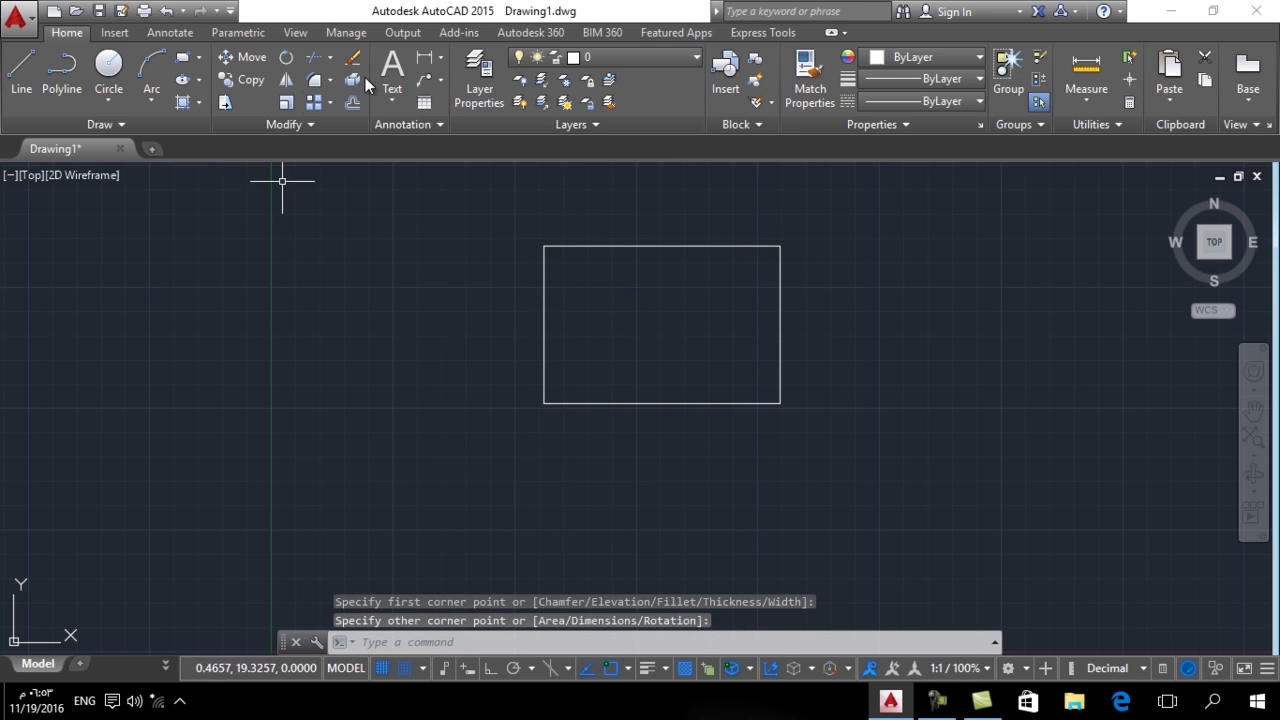
- Add a horizontal linear dimension to the rectangle's upper edge, placing the dimension line above it
scroll(758, 235, up, 2)
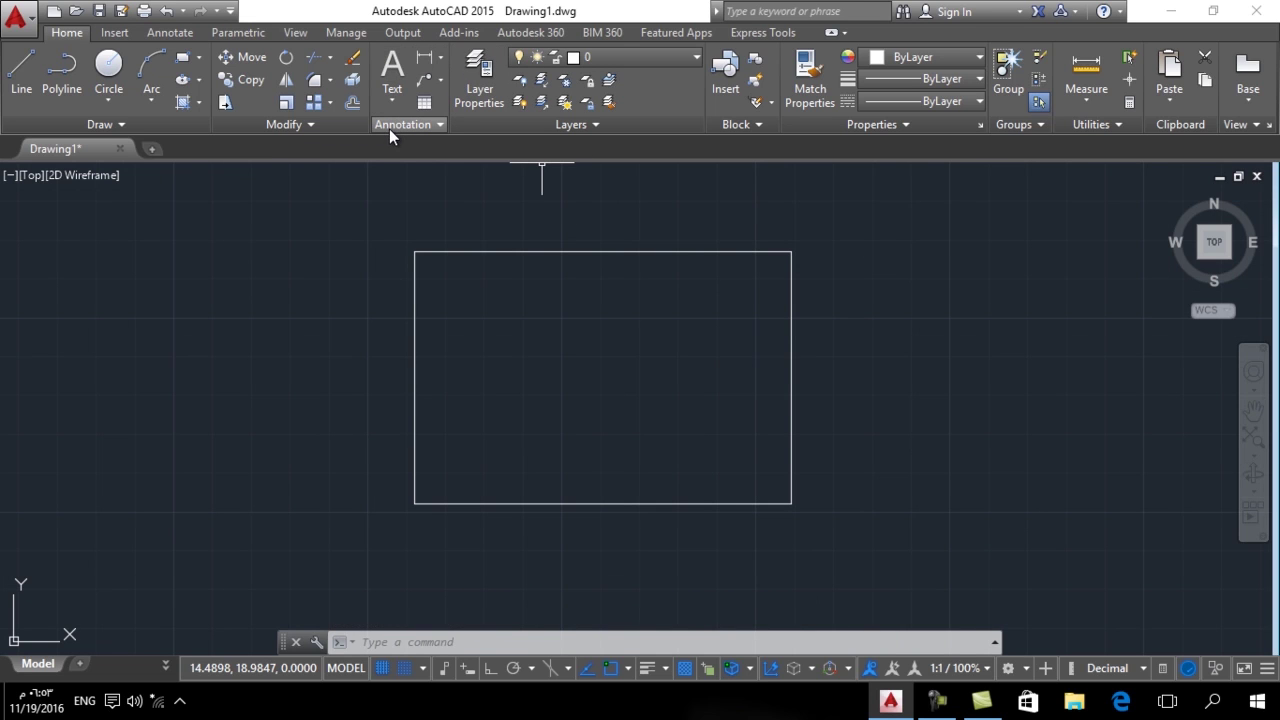
click(443, 58)
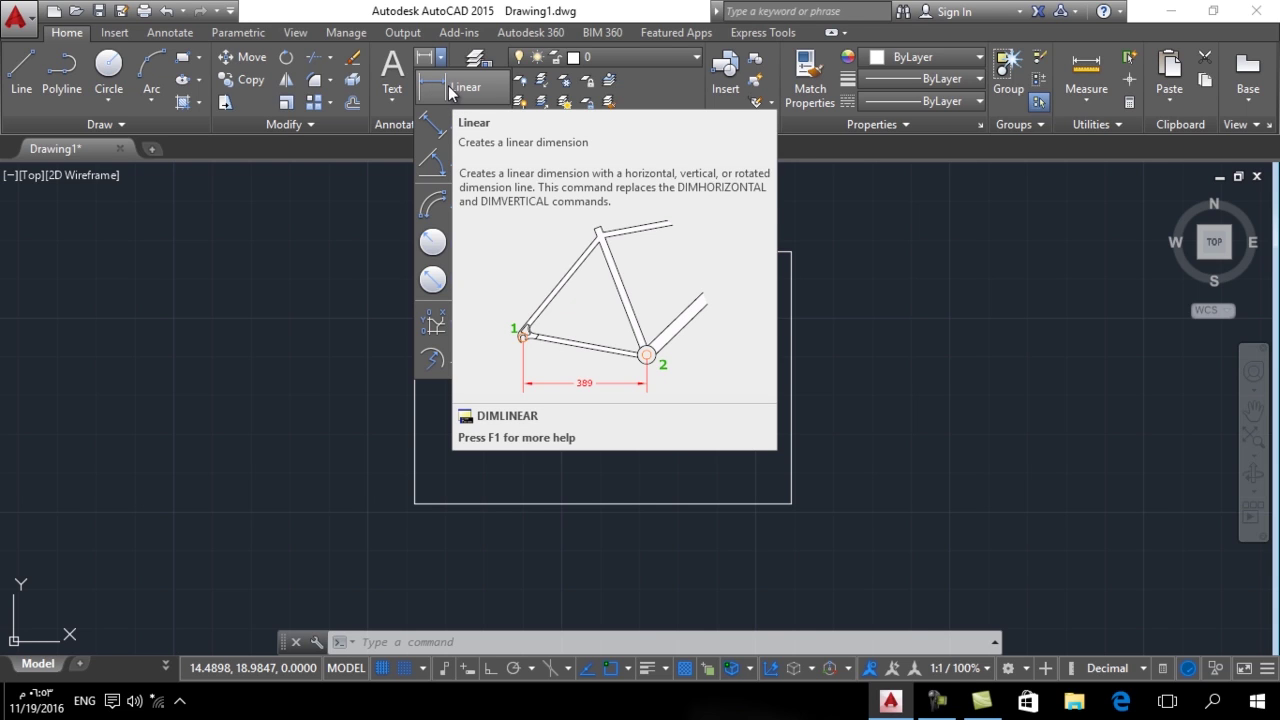
click(453, 87)
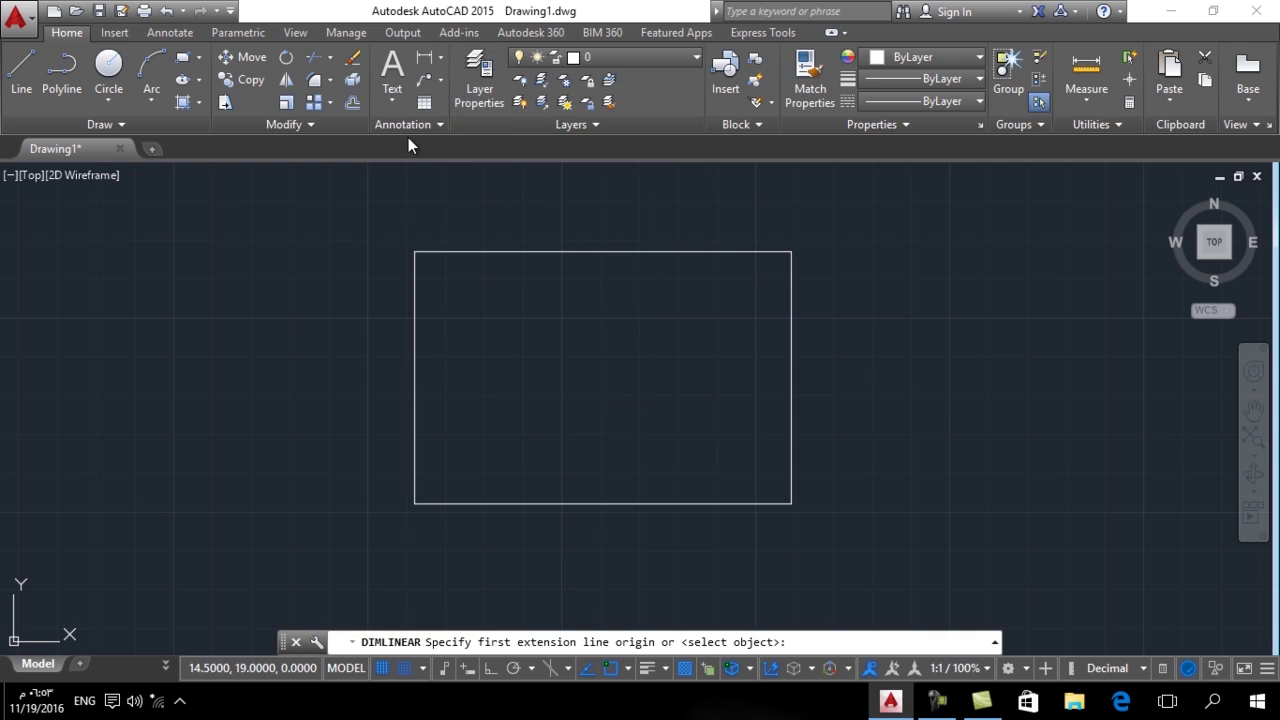
click(791, 252)
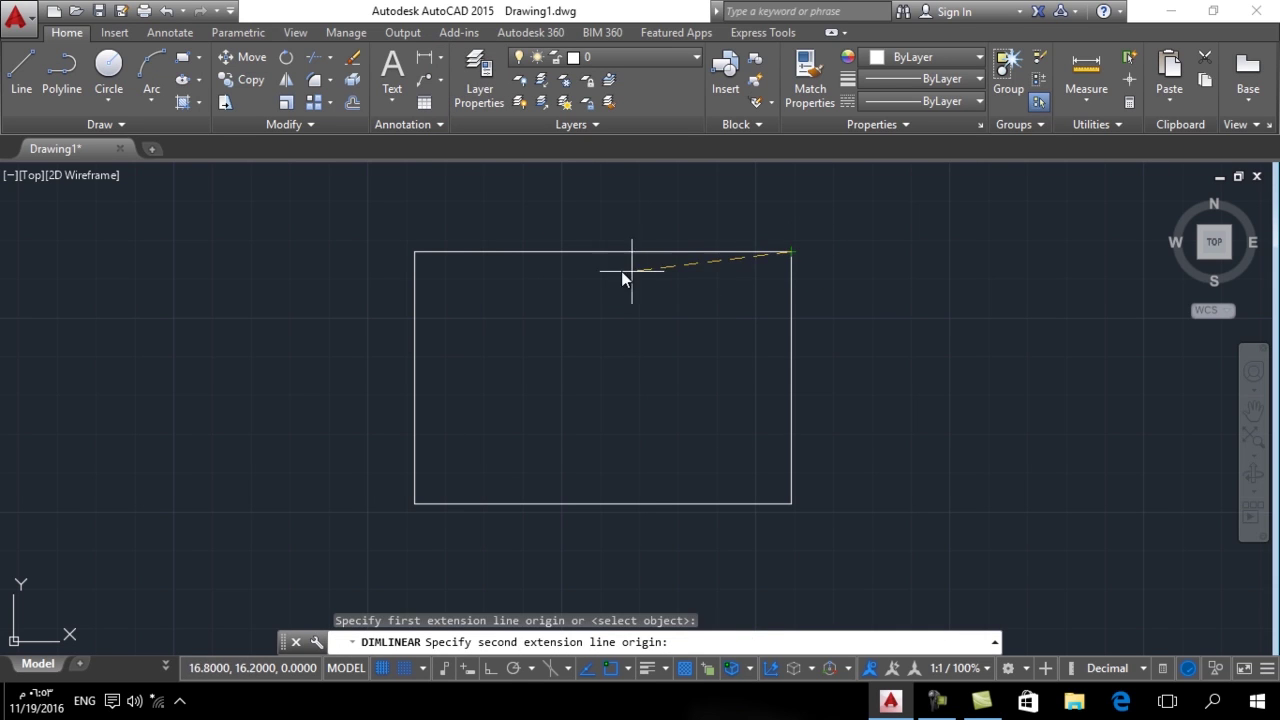
click(413, 252)
scroll(411, 256, down, 2)
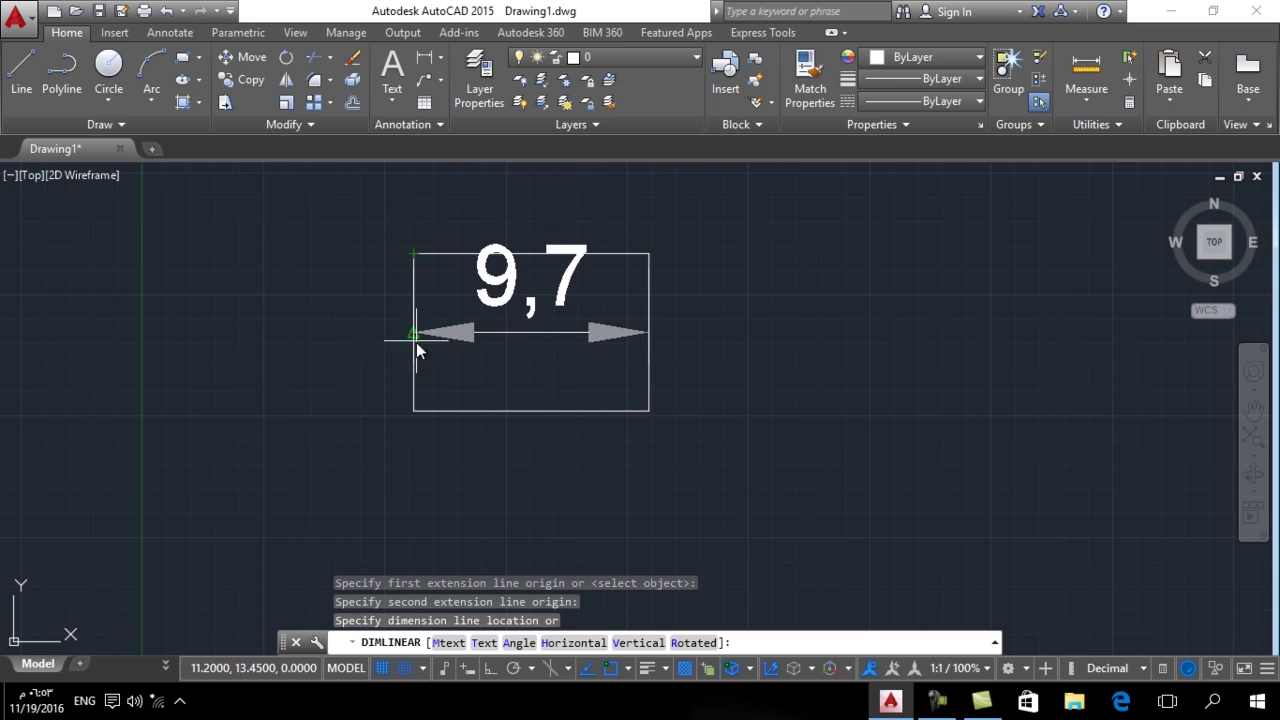
middle_drag(397, 237, 417, 309)
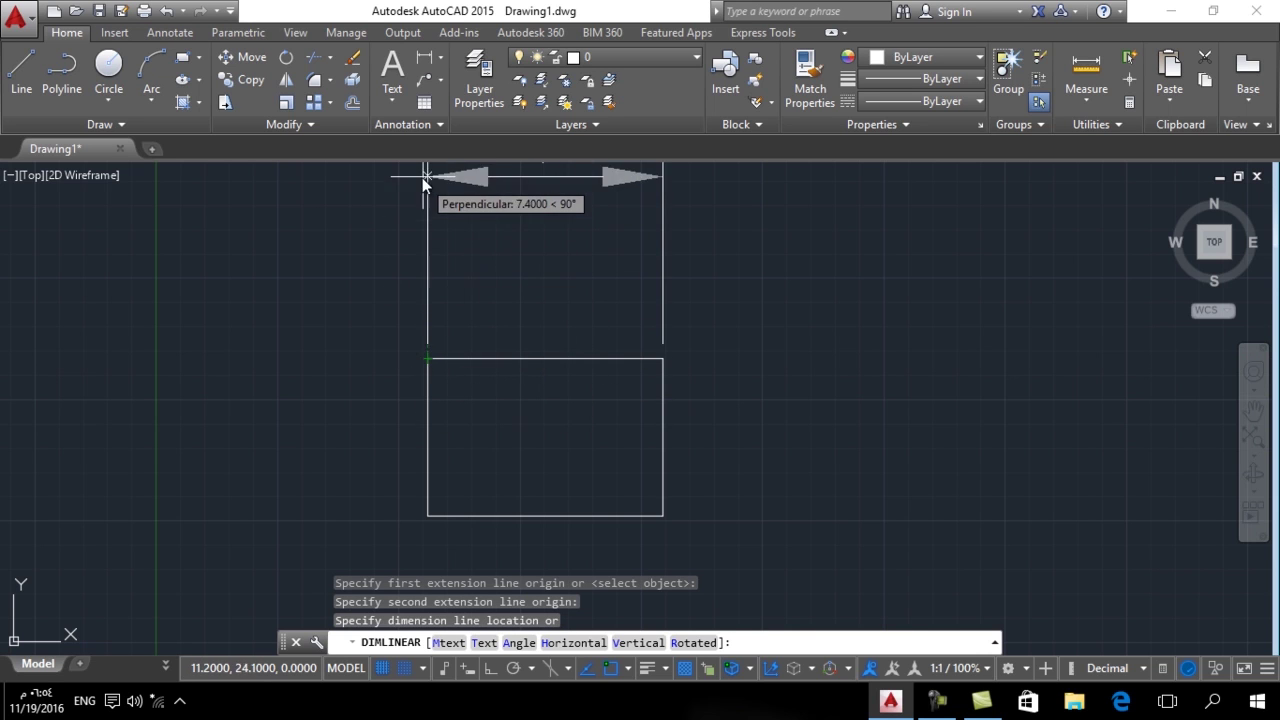
click(423, 262)
middle_drag(497, 453, 555, 461)
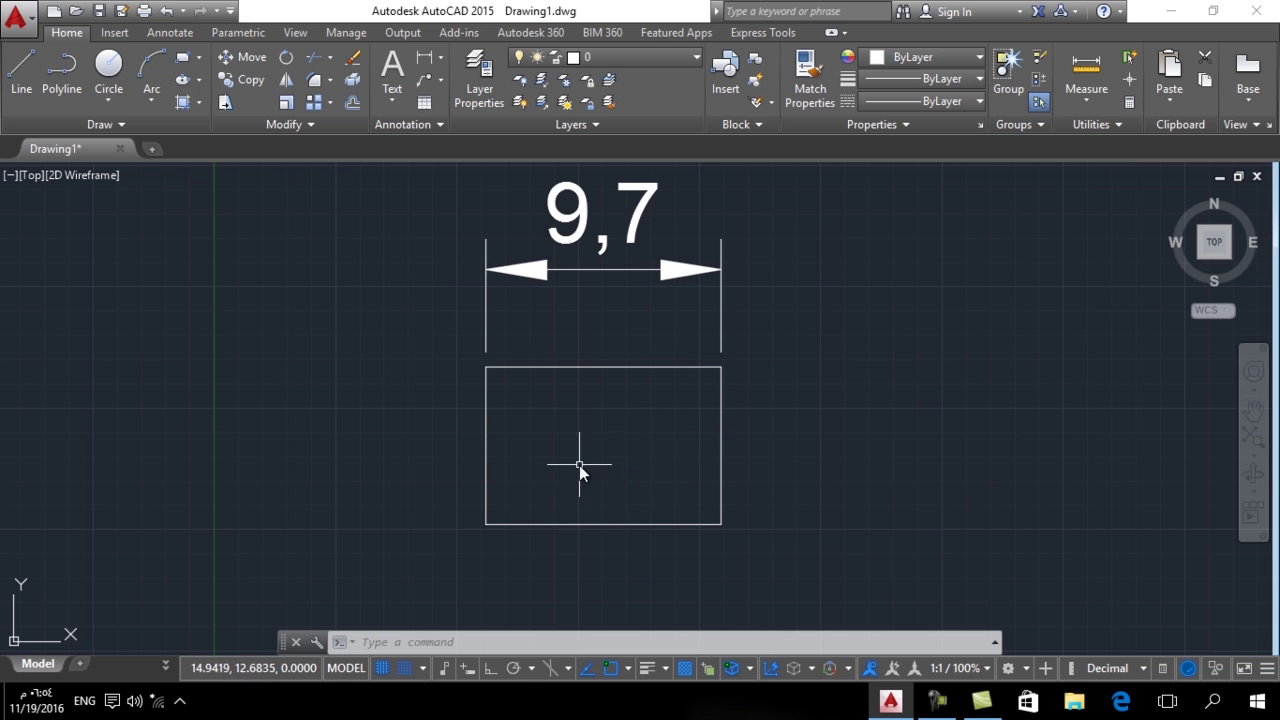
- Draw a slanted line to the right of the rectangle, spanning about 5.2 units horizontally and 8 units vertically
middle_drag(586, 438, 549, 426)
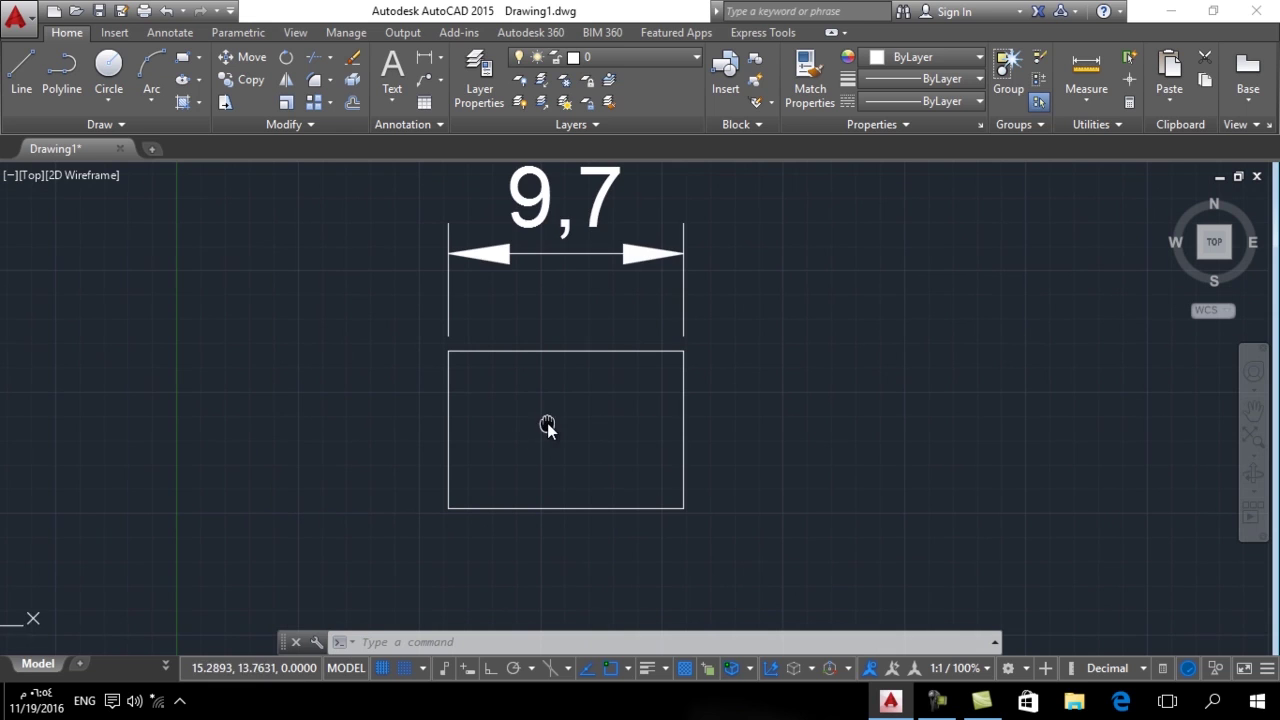
click(22, 90)
click(1018, 290)
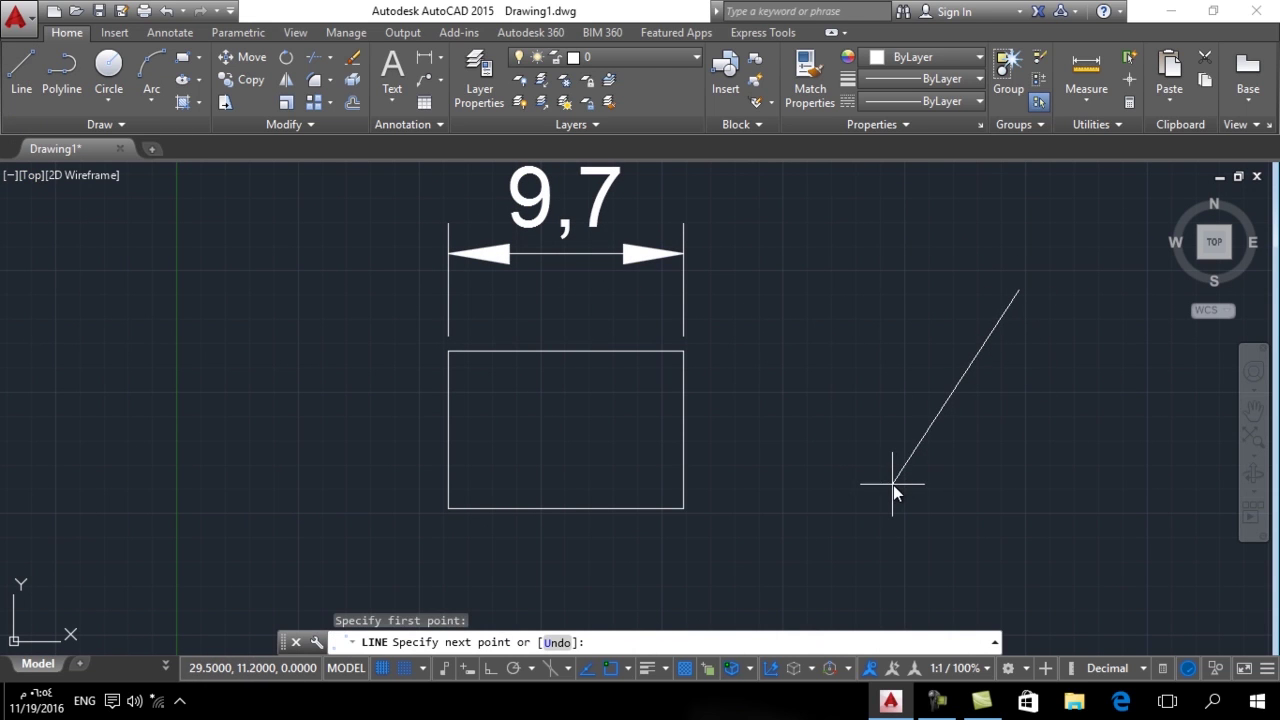
click(893, 485)
key(Return)
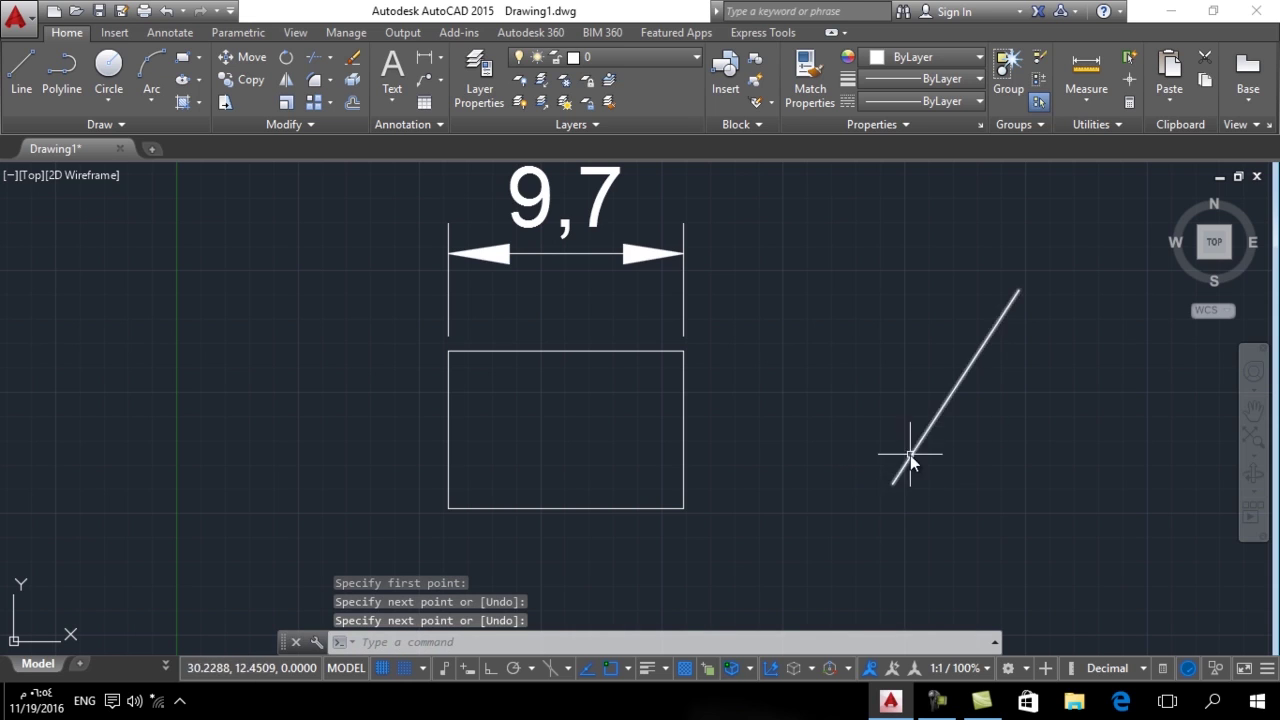
- Add a vertical linear dimension to the rectangle's right edge, placing the dimension line to the right of it
click(425, 60)
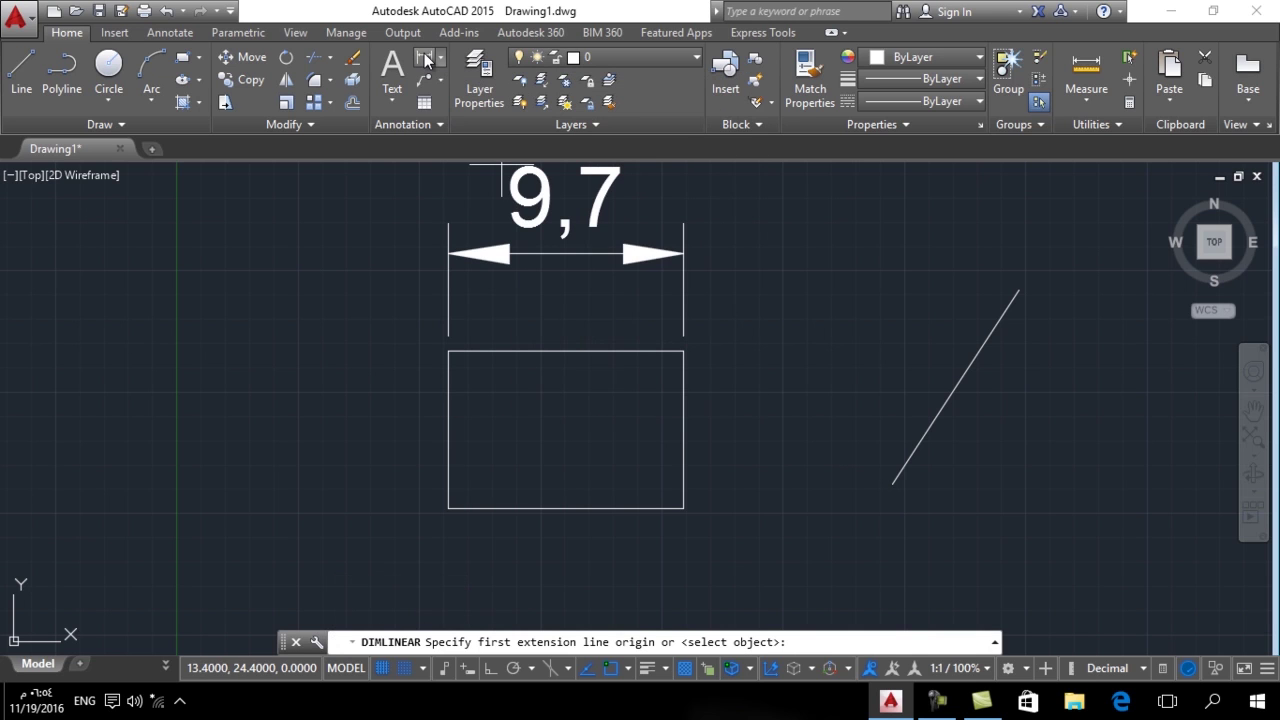
click(684, 351)
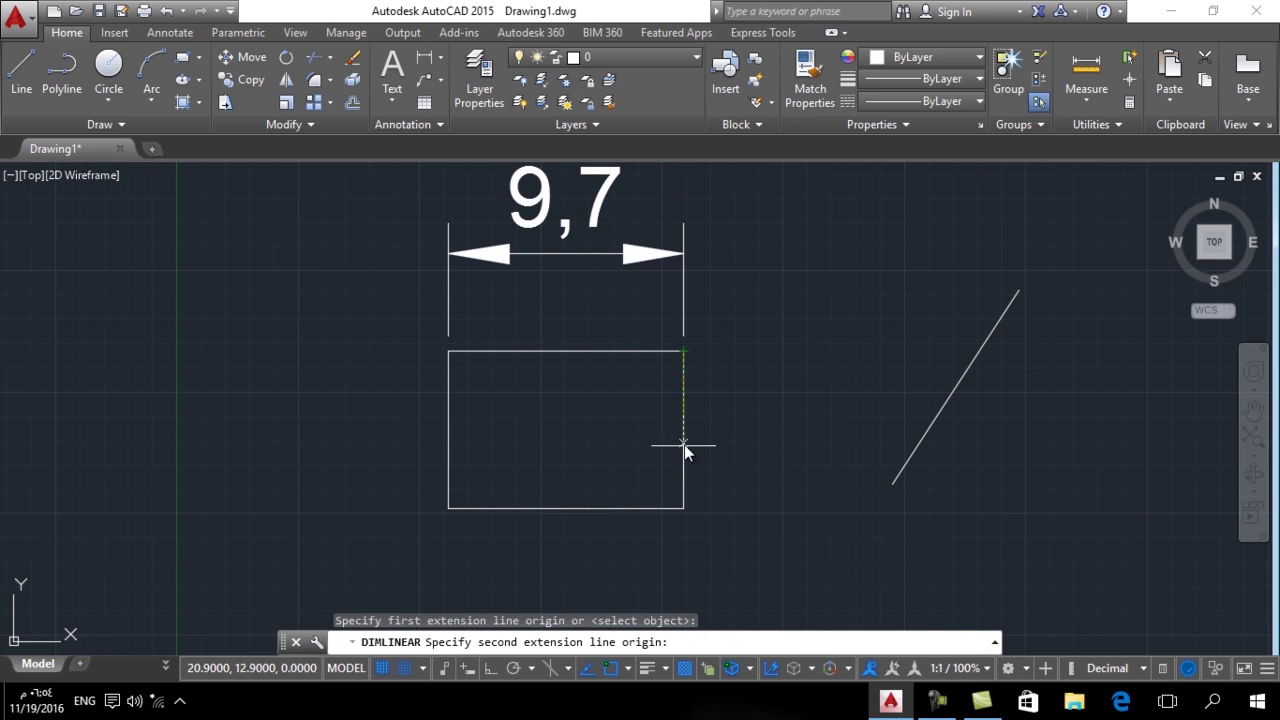
click(685, 510)
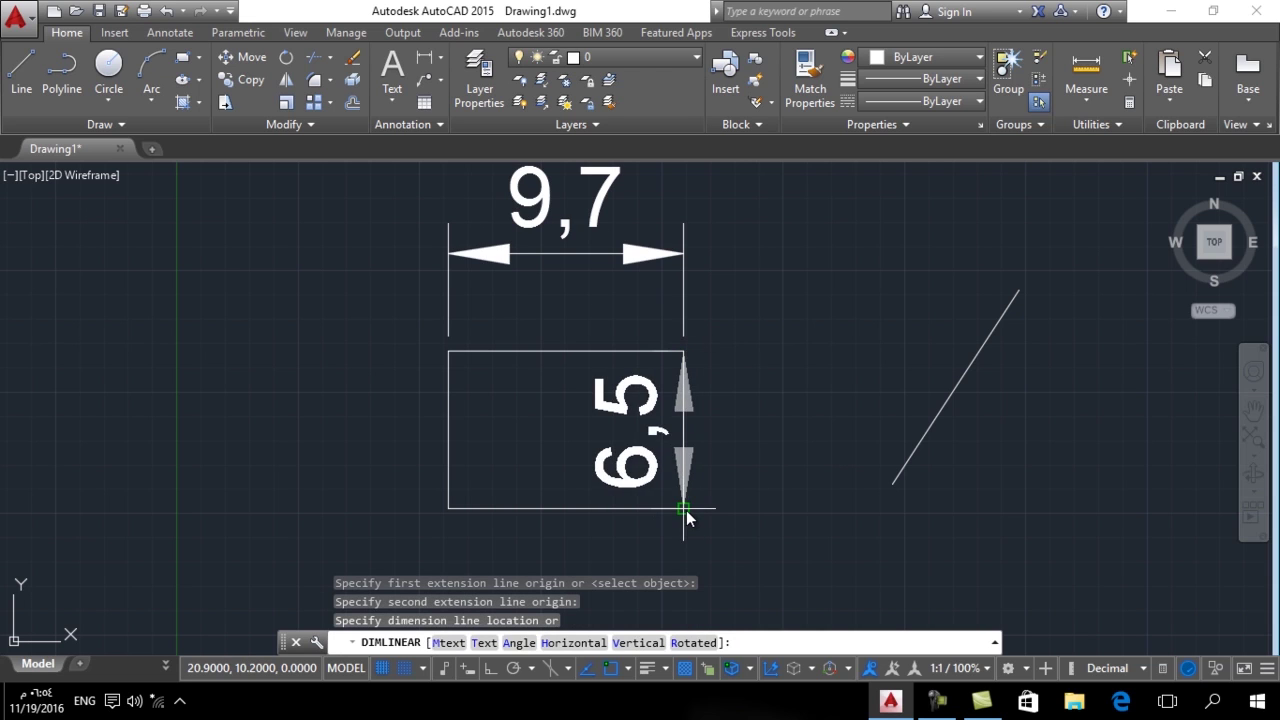
click(806, 498)
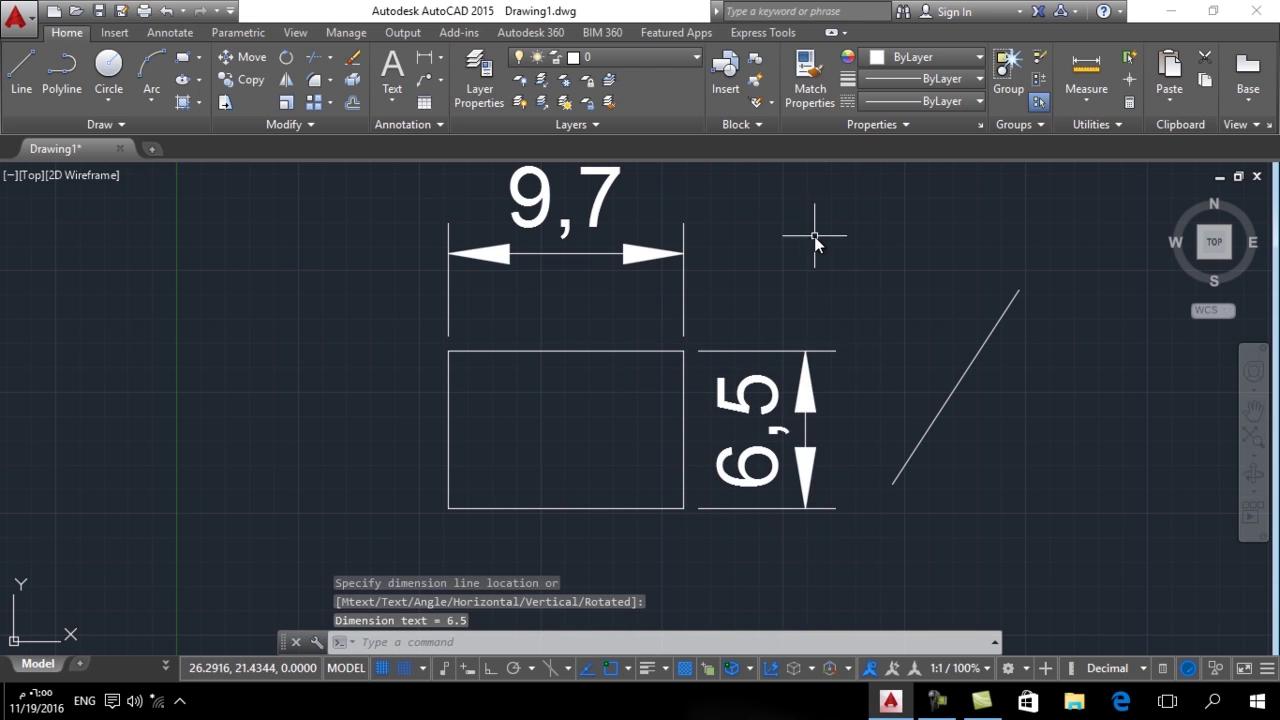
- Try a linear dimension between the slanted line's endpoints, previewing its vertical and horizontal placements
click(425, 60)
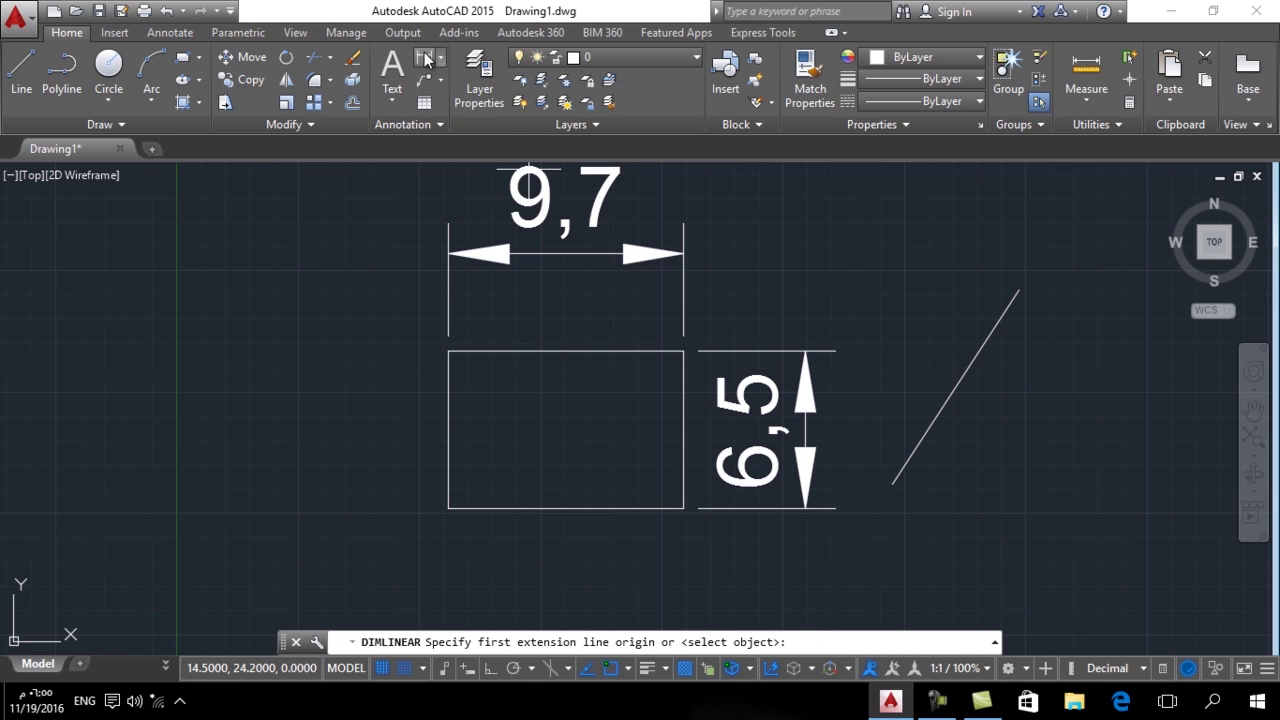
click(1017, 292)
click(891, 487)
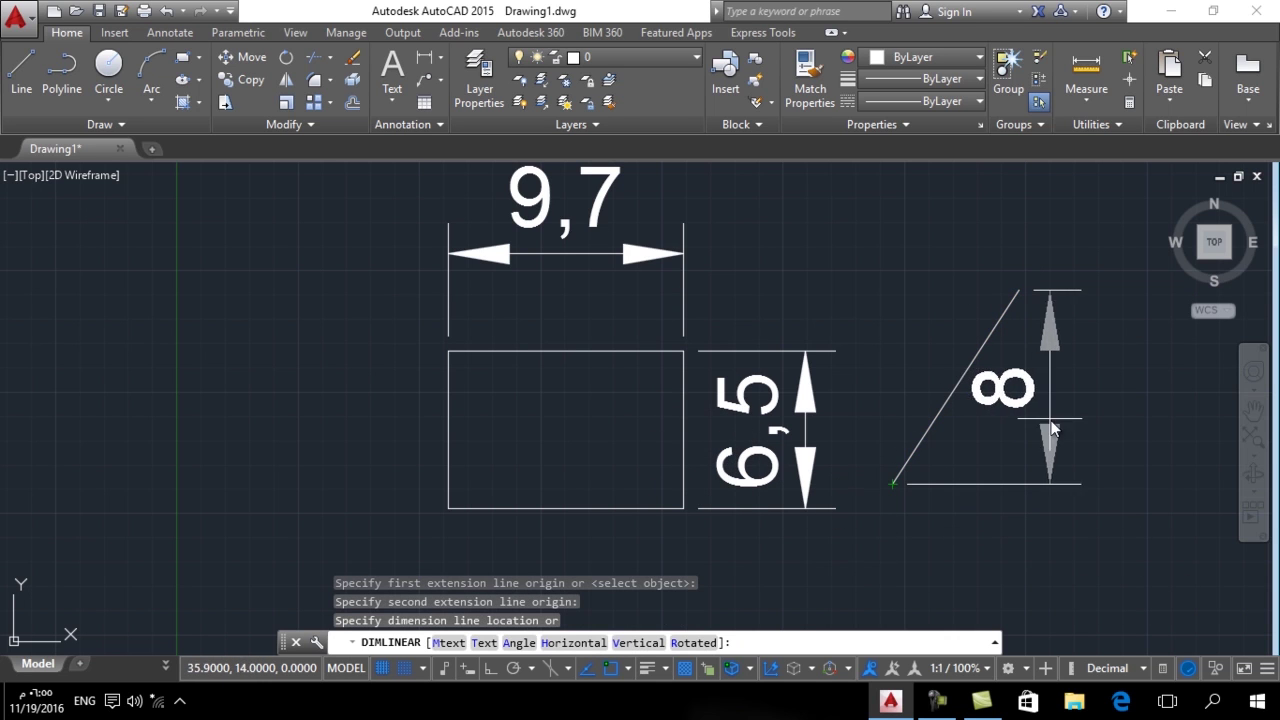
middle_drag(1084, 455, 856, 459)
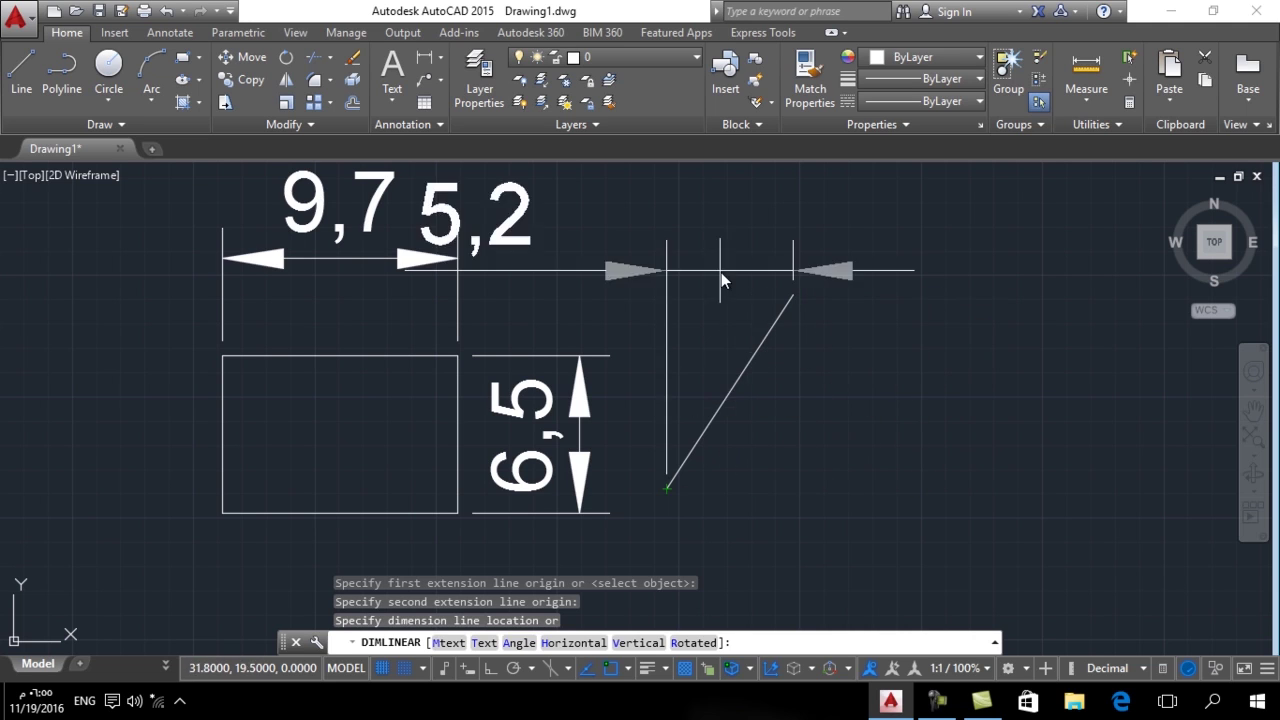
middle_drag(723, 488, 705, 337)
scroll(744, 547, down, 3)
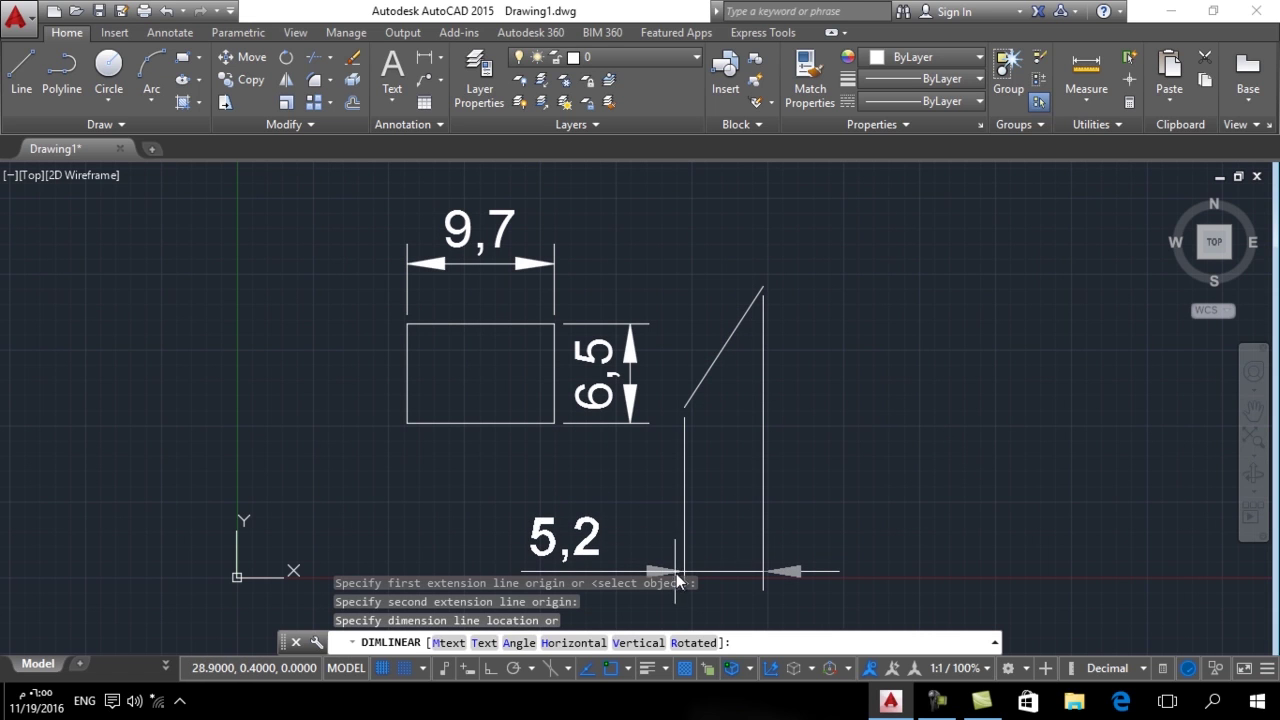
key(Escape)
middle_drag(648, 446, 706, 467)
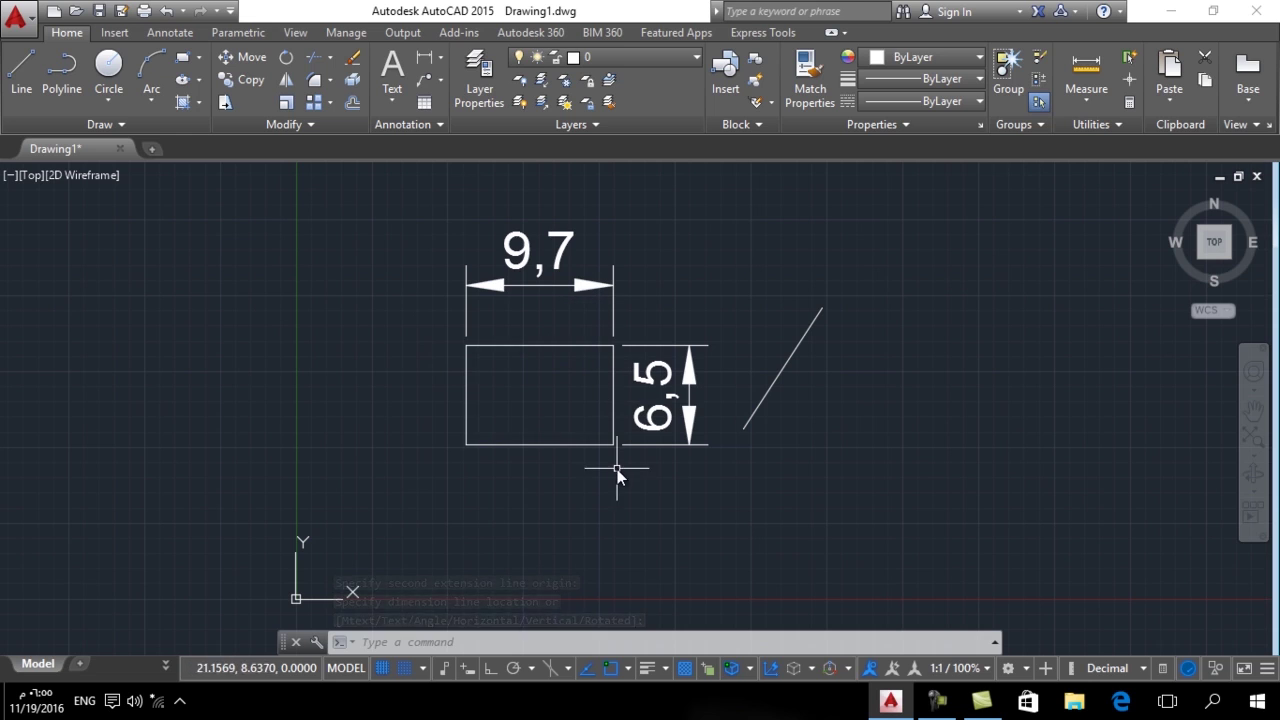
- Add an aligned dimension between the slanted line's endpoints, placing the dimension line parallel to it on its lower-right side
click(441, 58)
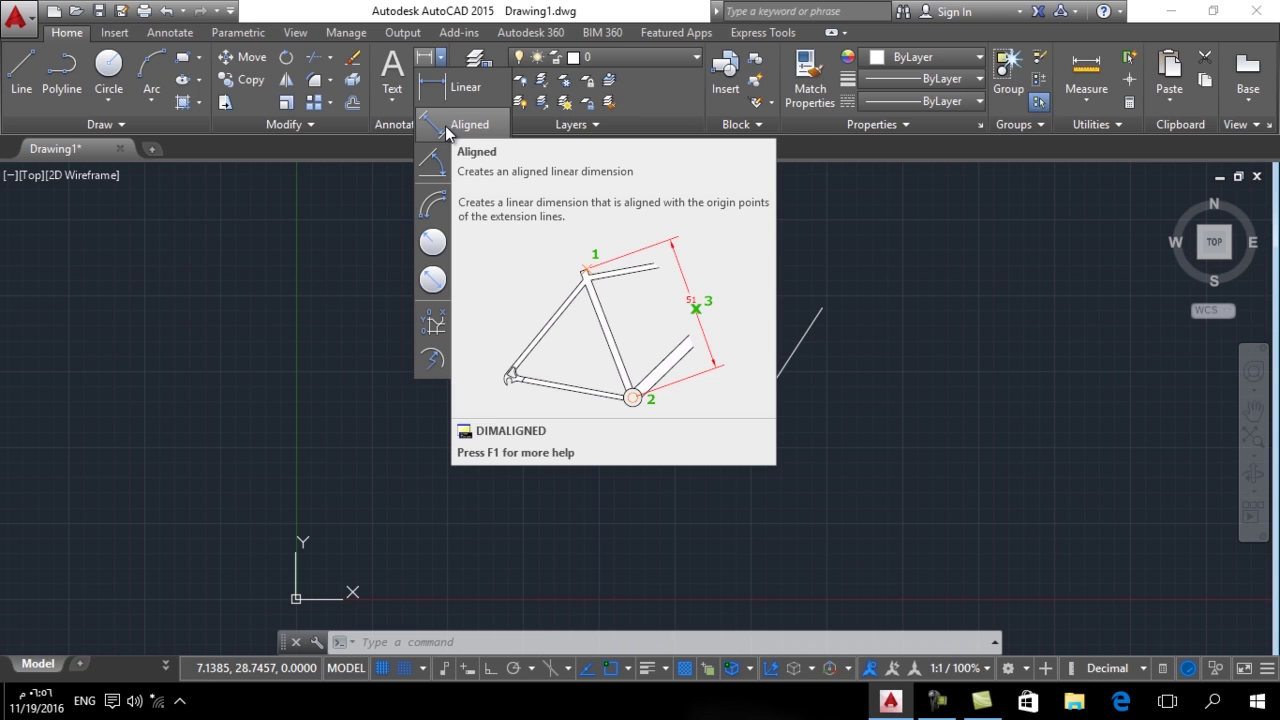
click(444, 130)
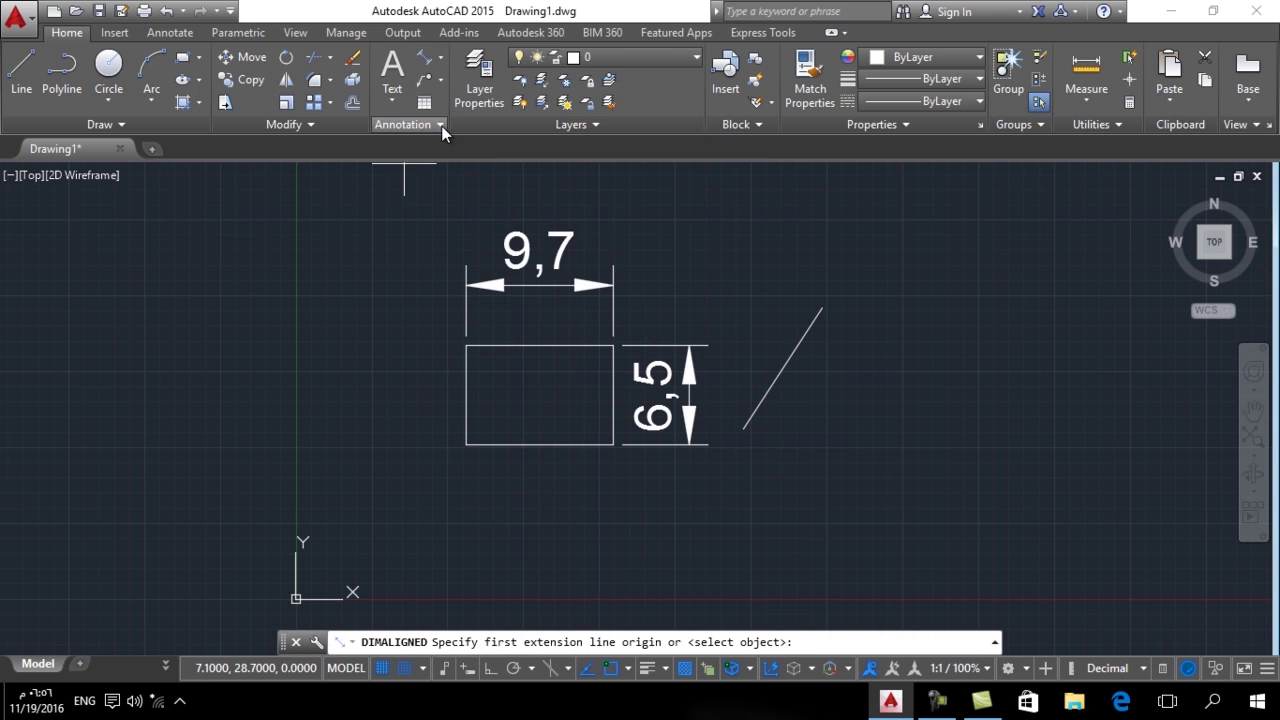
click(823, 309)
click(744, 433)
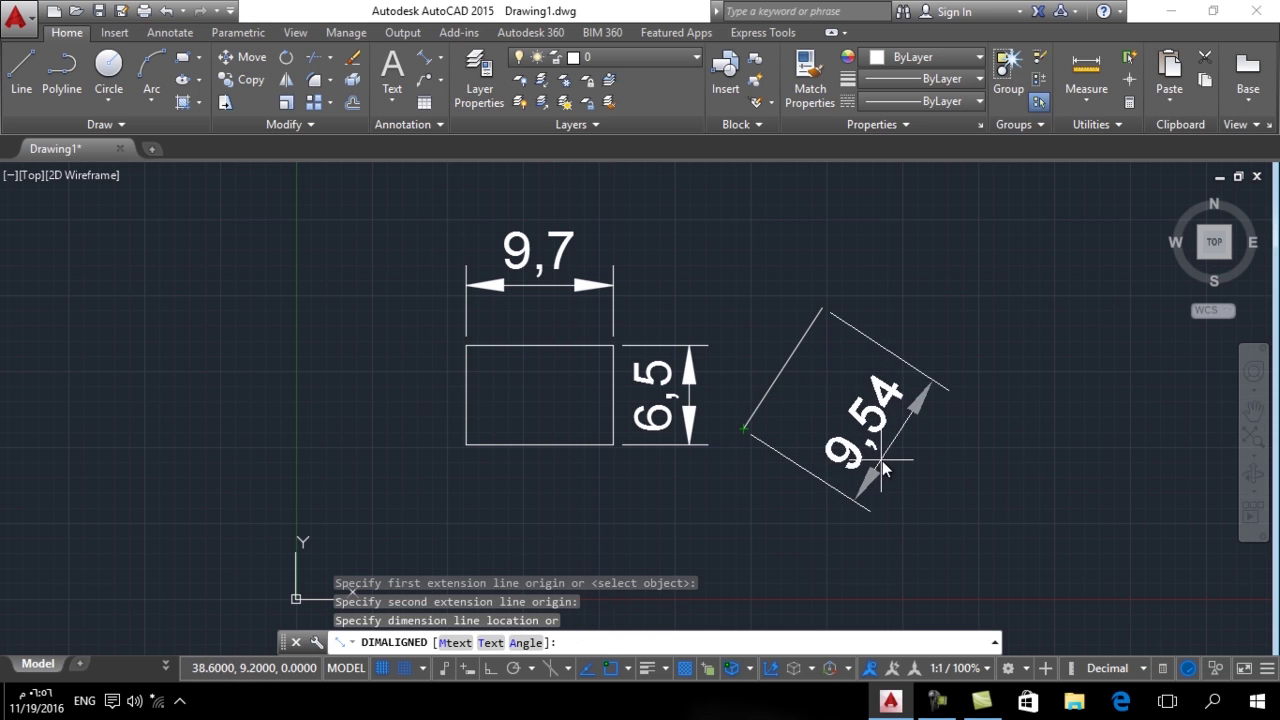
click(855, 465)
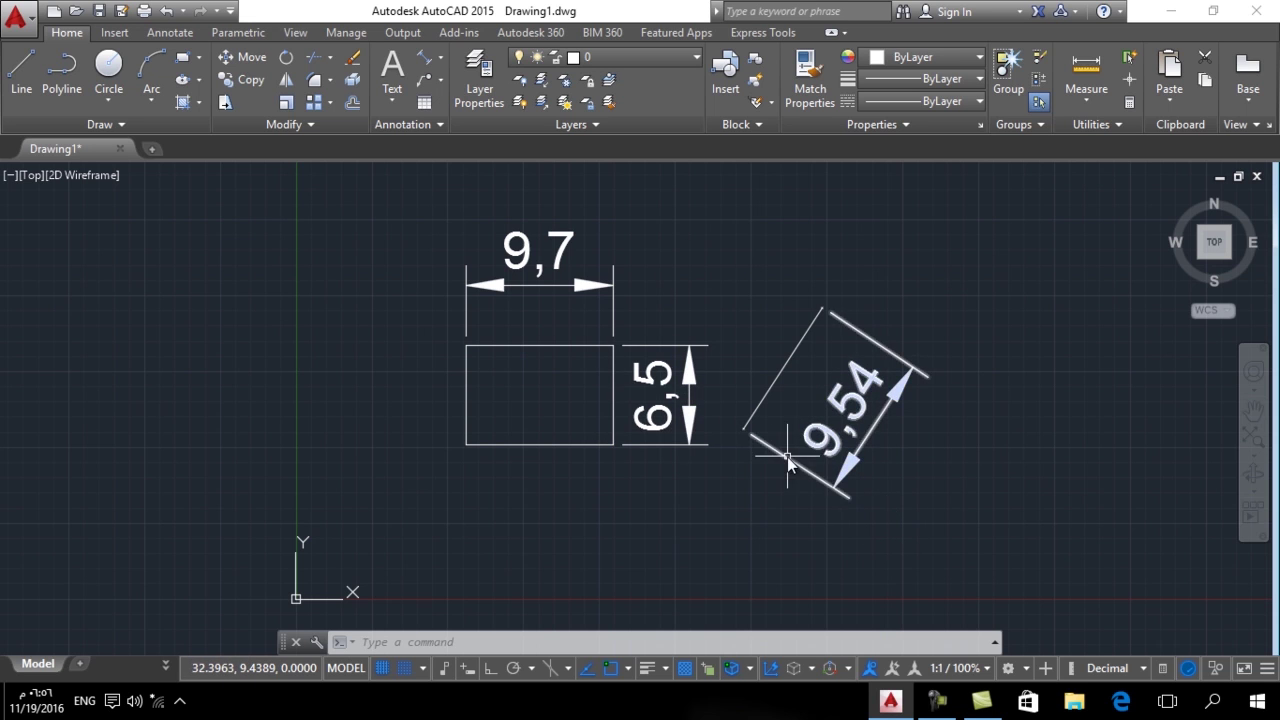
- Draw a second rectangle about 14.2 units wide and 11 units high, to the right of the dimensioned slanted line
middle_drag(787, 456, 629, 481)
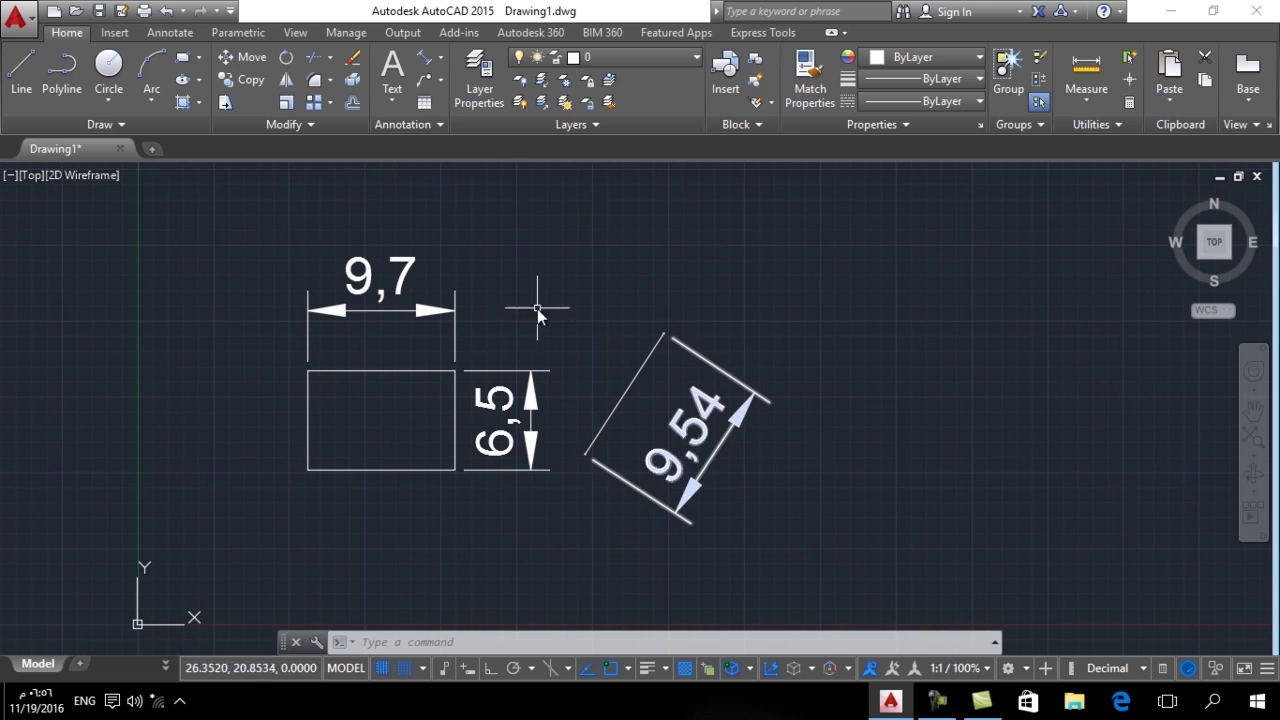
click(440, 57)
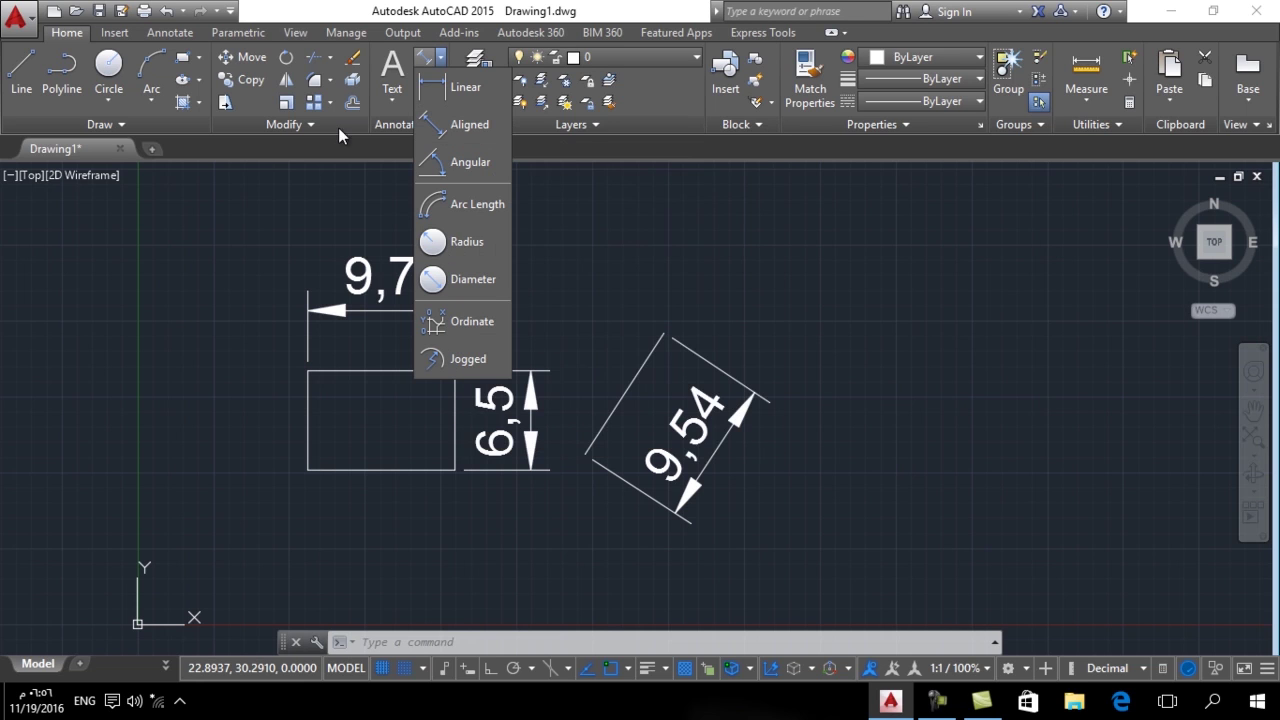
click(180, 58)
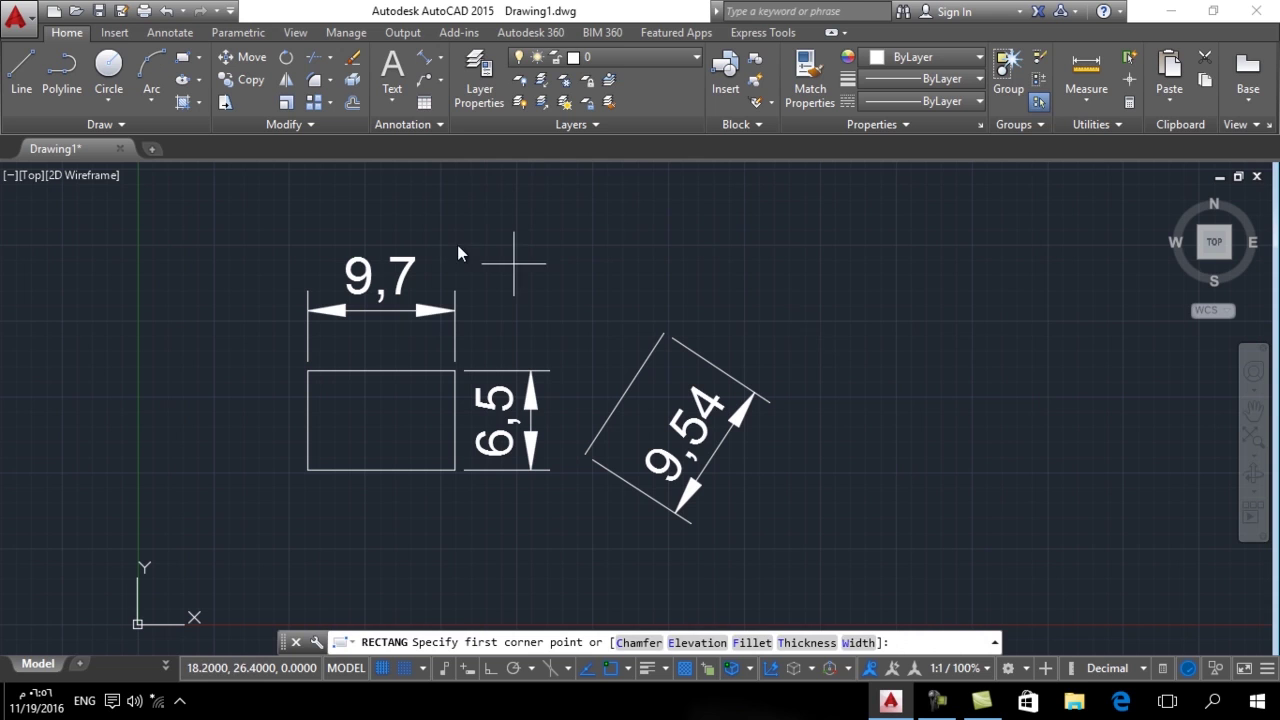
click(1037, 301)
click(821, 468)
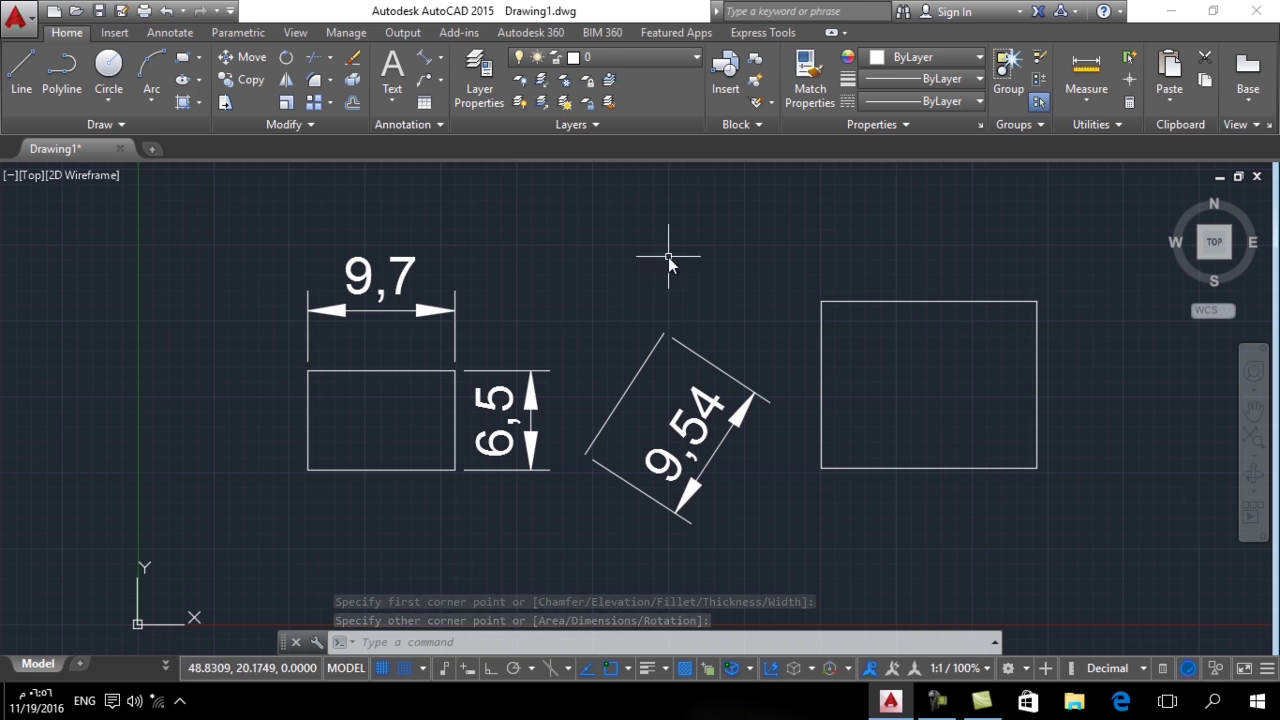
- Add an aligned dimension to the new rectangle's upper edge, placing the dimension line above it
click(441, 63)
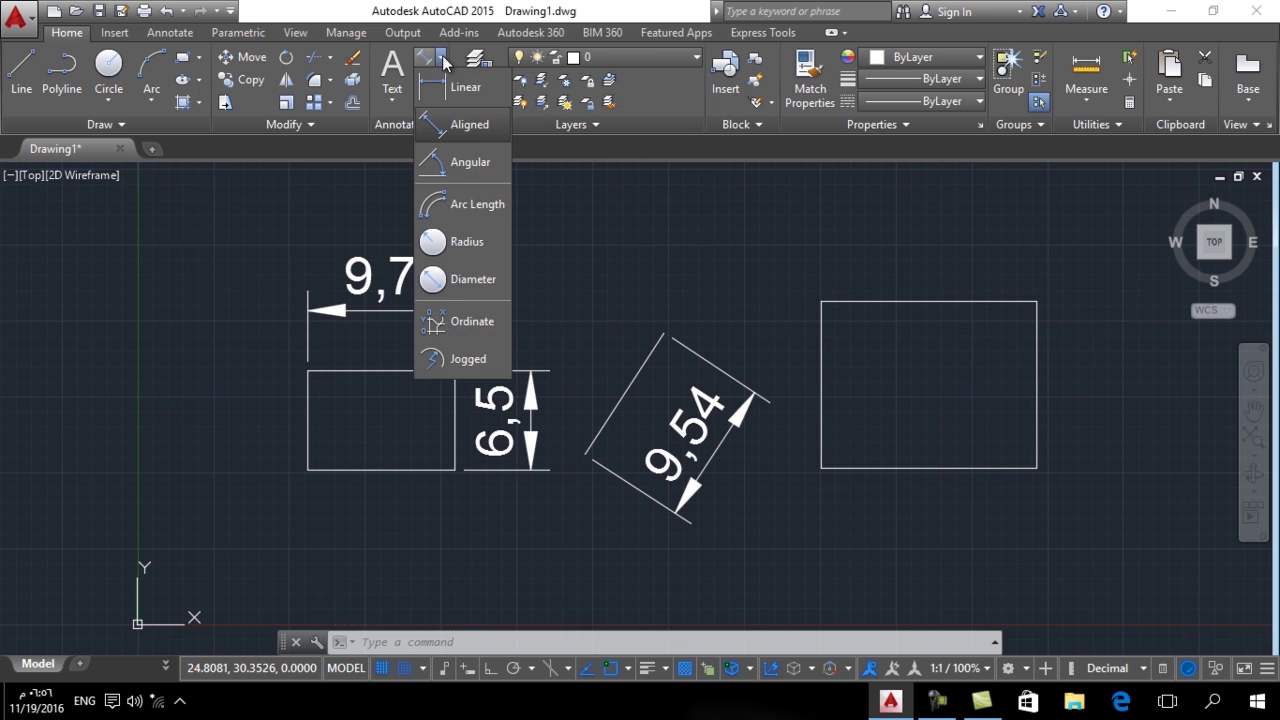
click(449, 130)
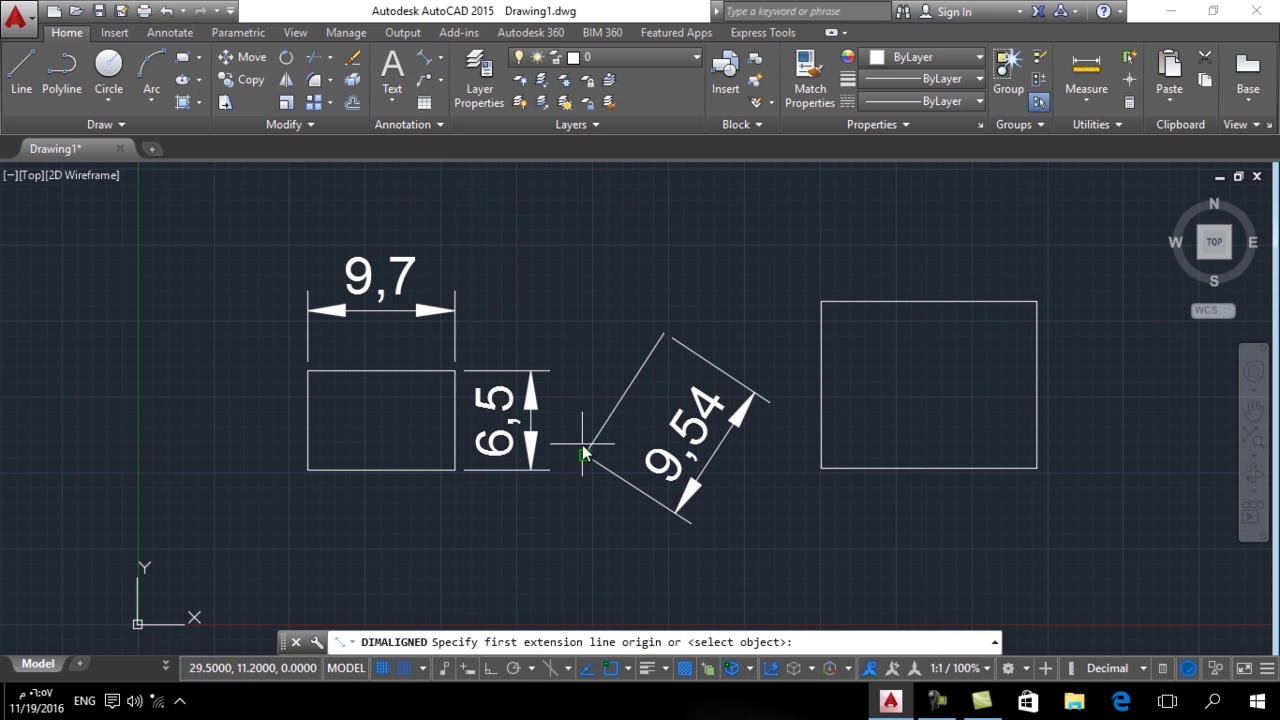
click(1037, 301)
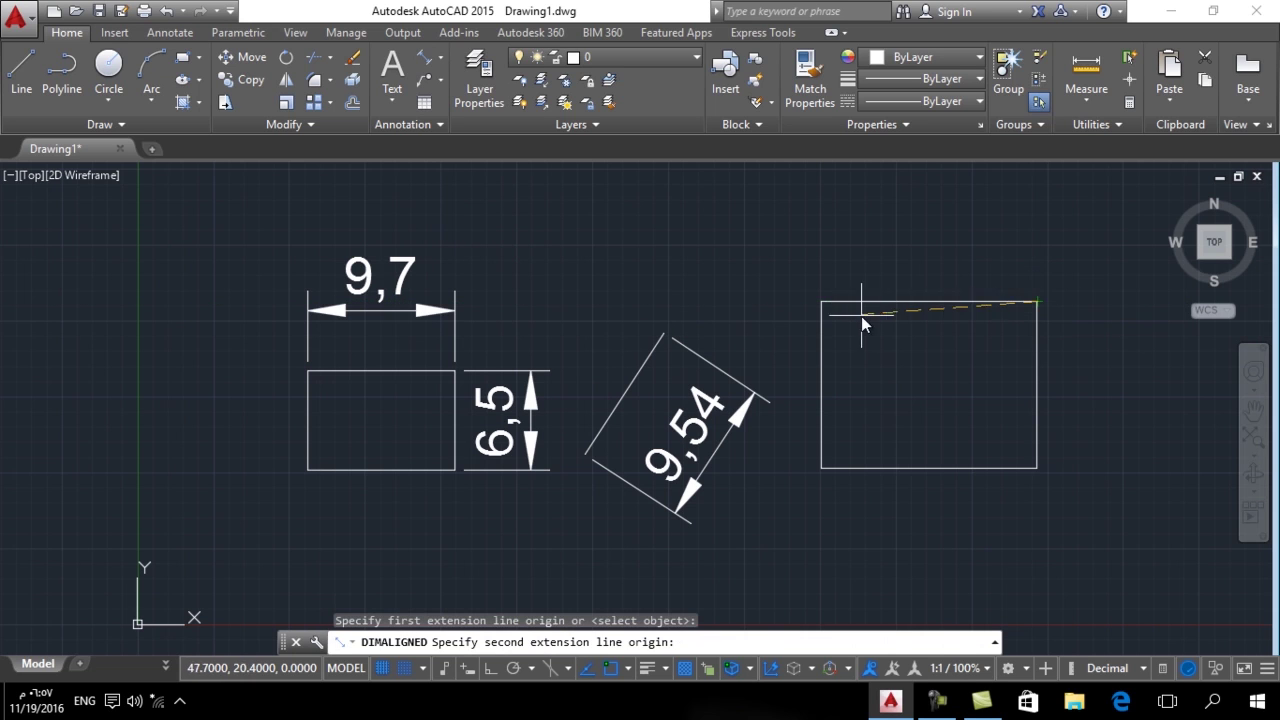
click(821, 301)
click(823, 261)
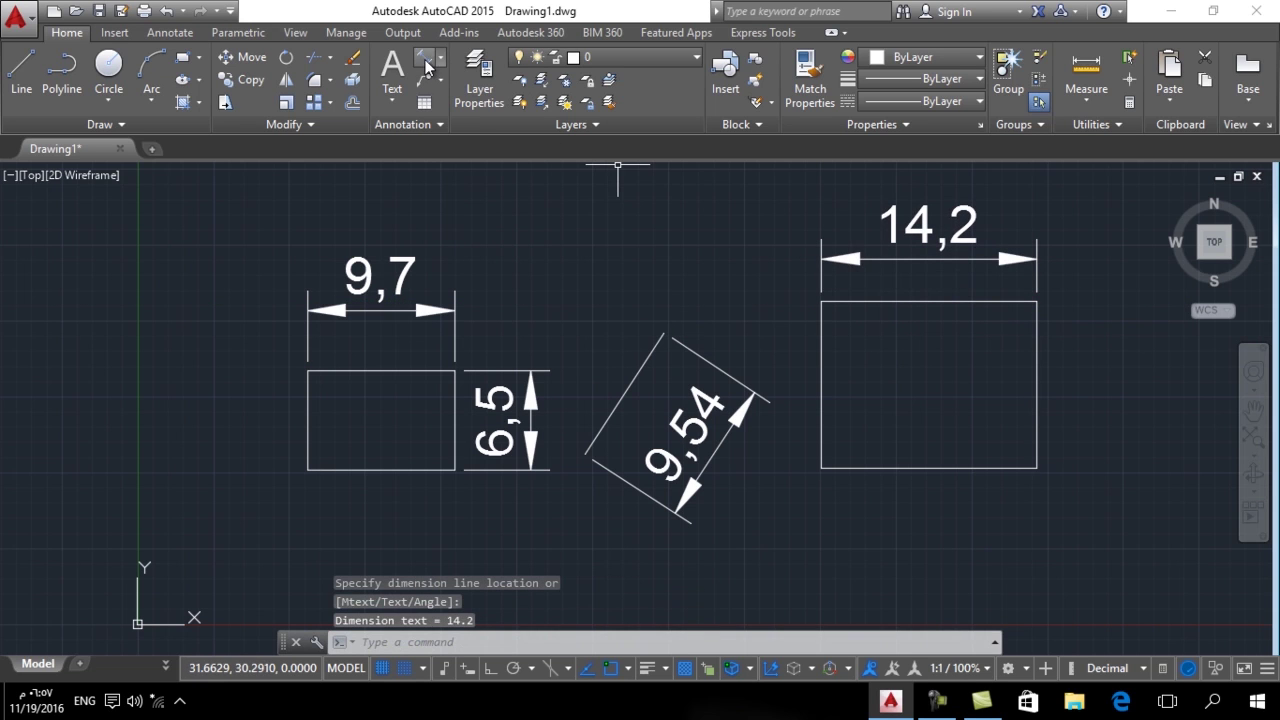
- Add an aligned dimension to the new rectangle's right edge, placing the dimension line to the right of it
key(Return)
click(1037, 301)
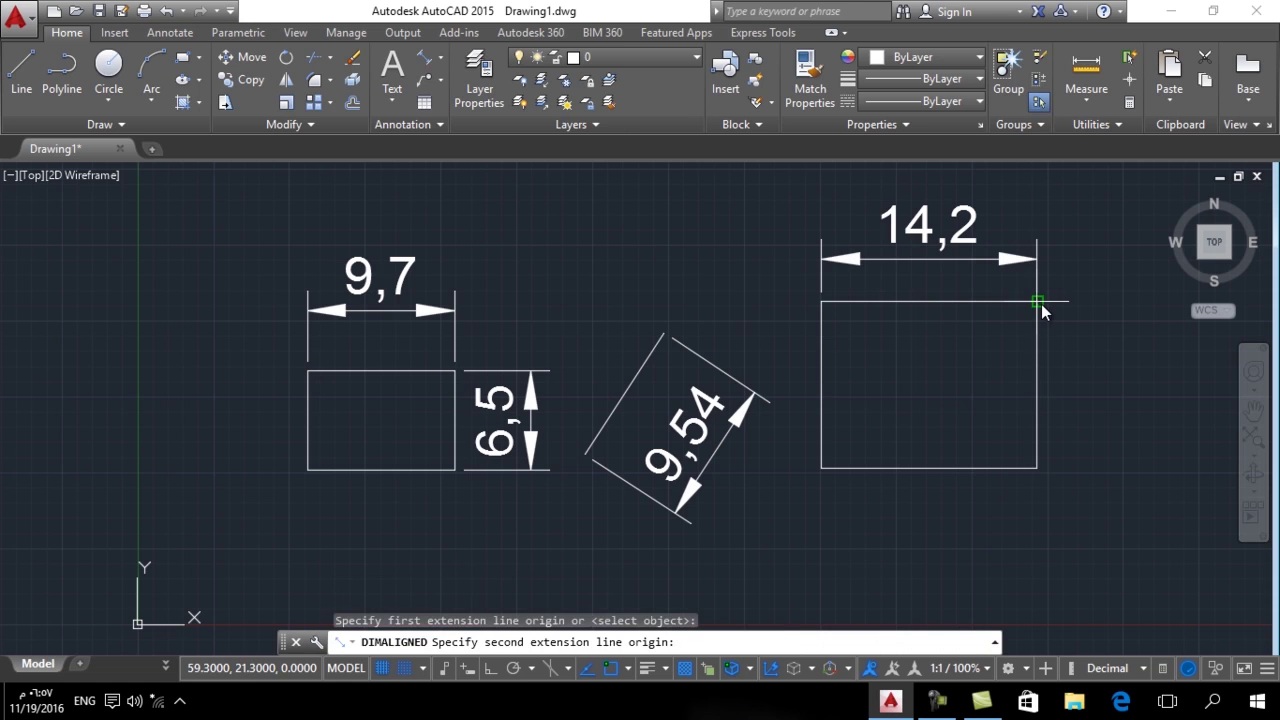
click(1037, 468)
click(1103, 445)
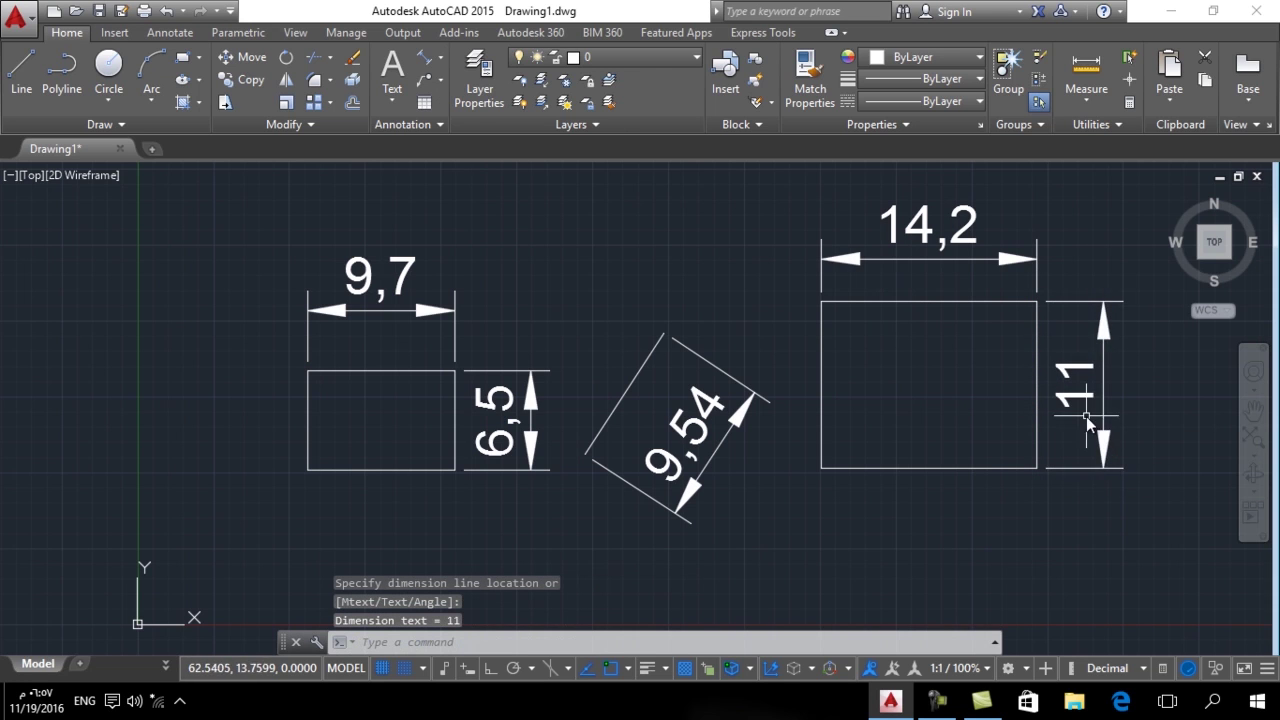
- Add an aligned dimension along the new rectangle's diagonal, from its upper-right to its lower-left corner, with the dimension line inside the rectangle
click(435, 63)
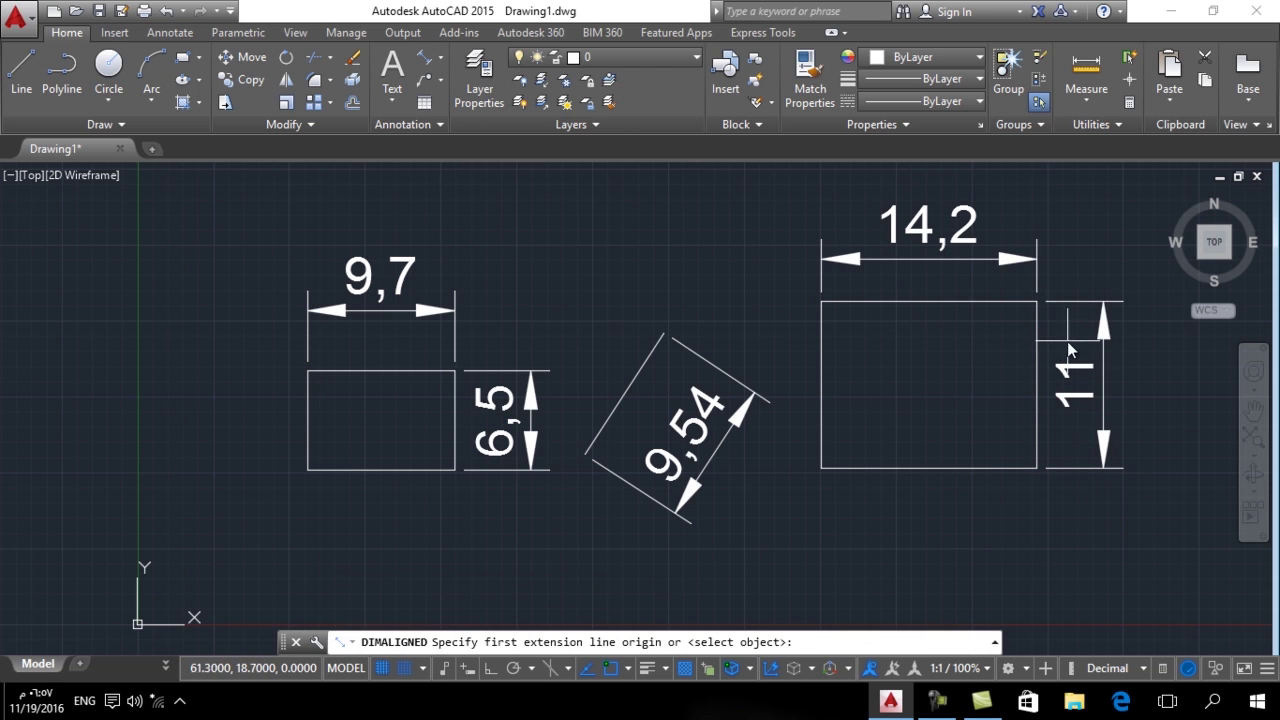
click(1040, 304)
click(821, 468)
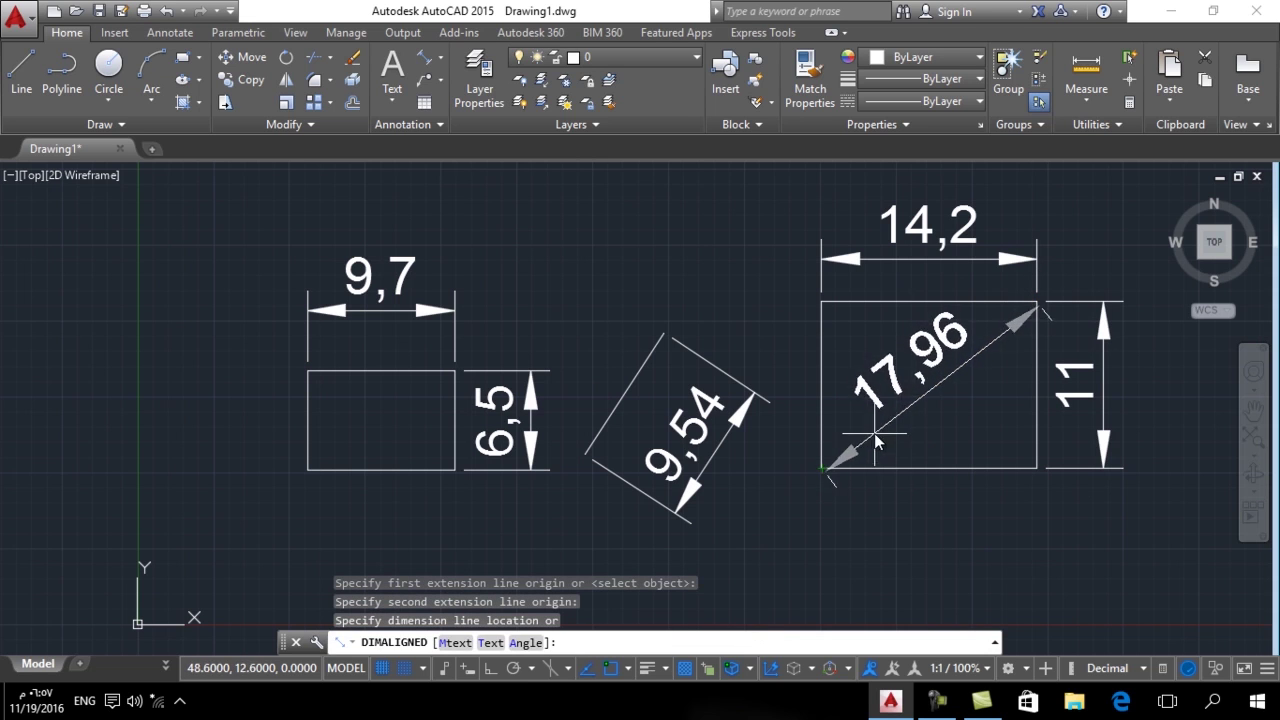
click(903, 410)
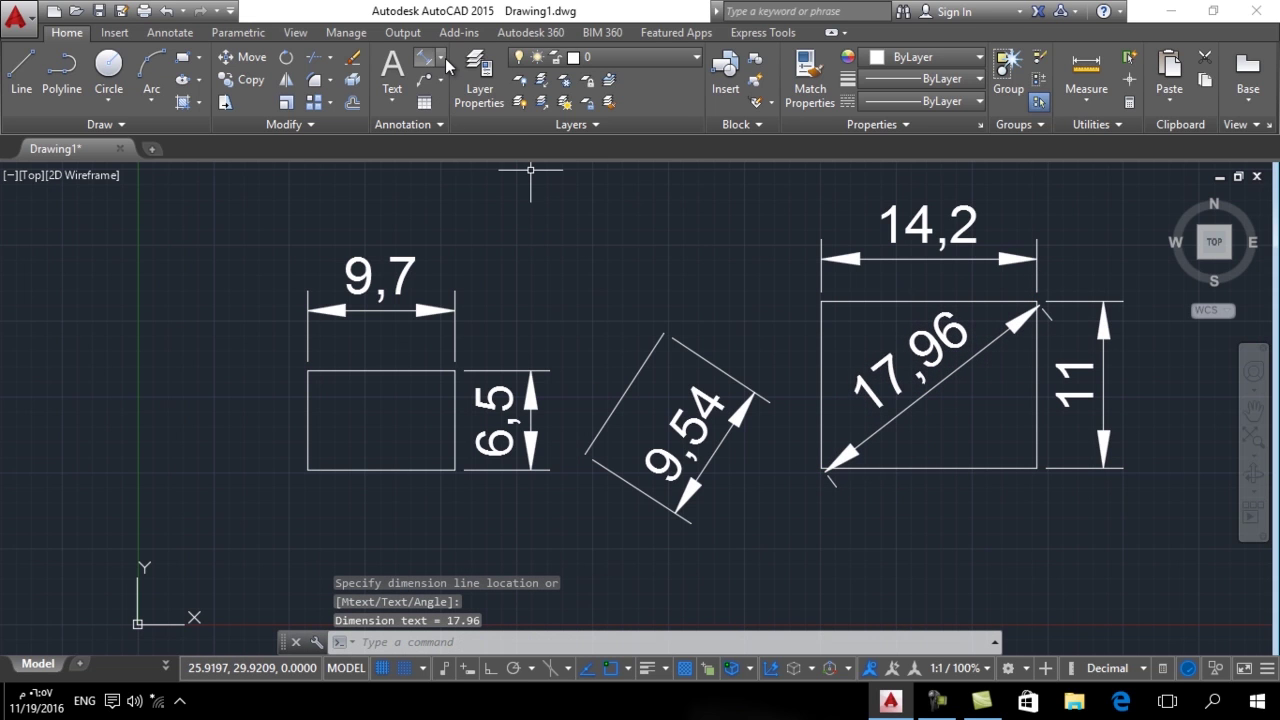